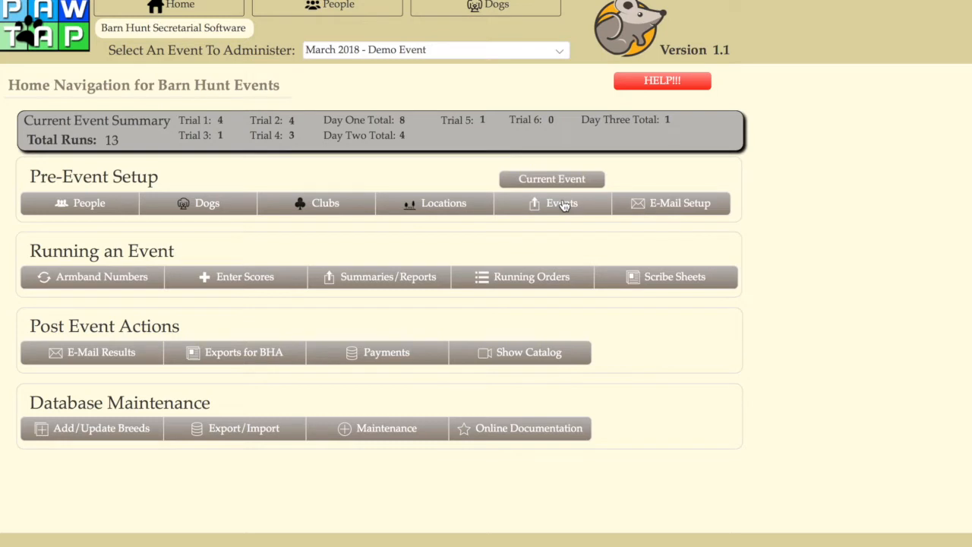
Start a new event record in the events list and name it "Testing Event Weekend".
left_click(565, 206)
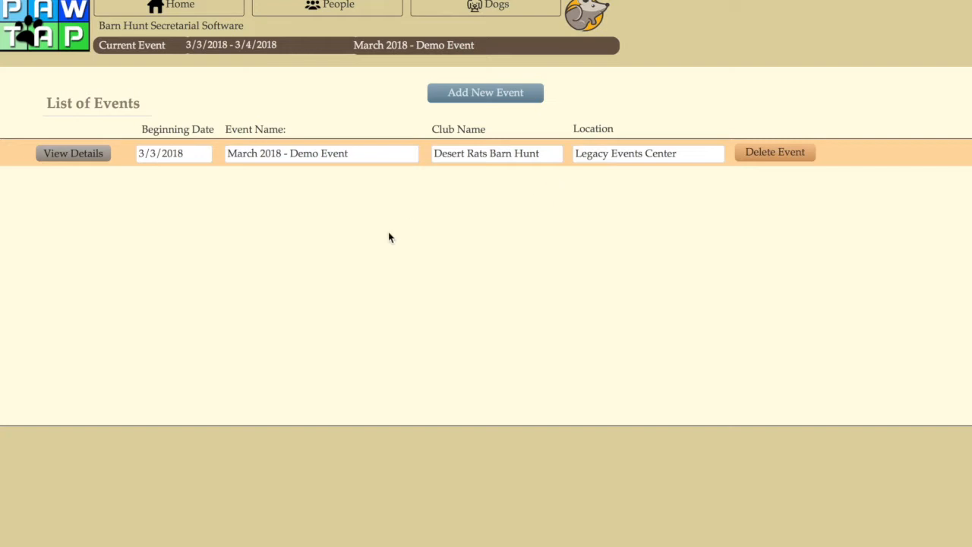
left_click(182, 6)
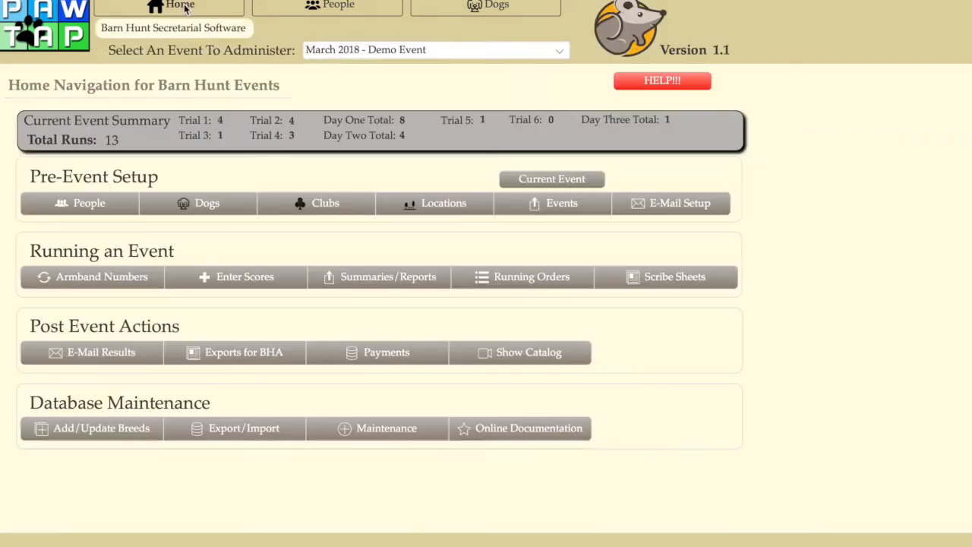
left_click(562, 206)
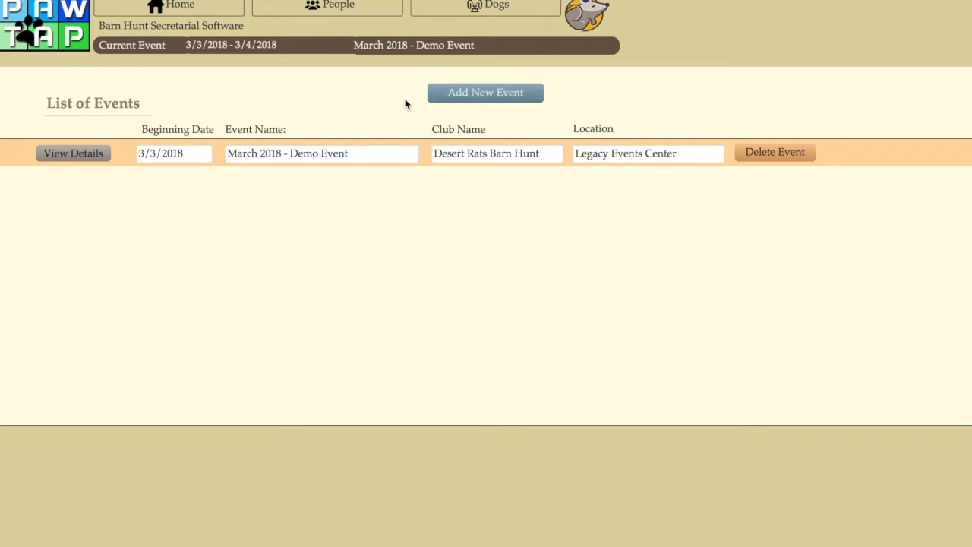
left_click(474, 93)
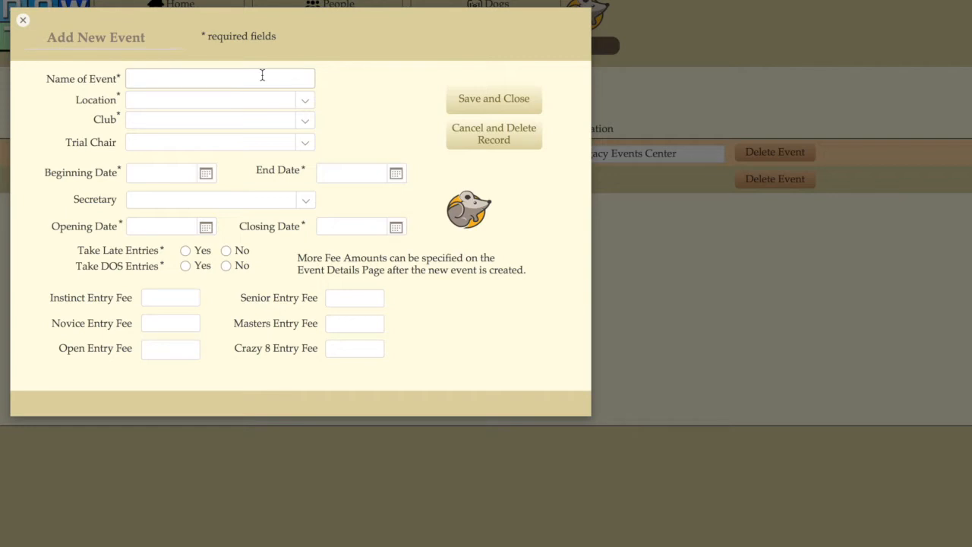
type("Testing Event Weekend")
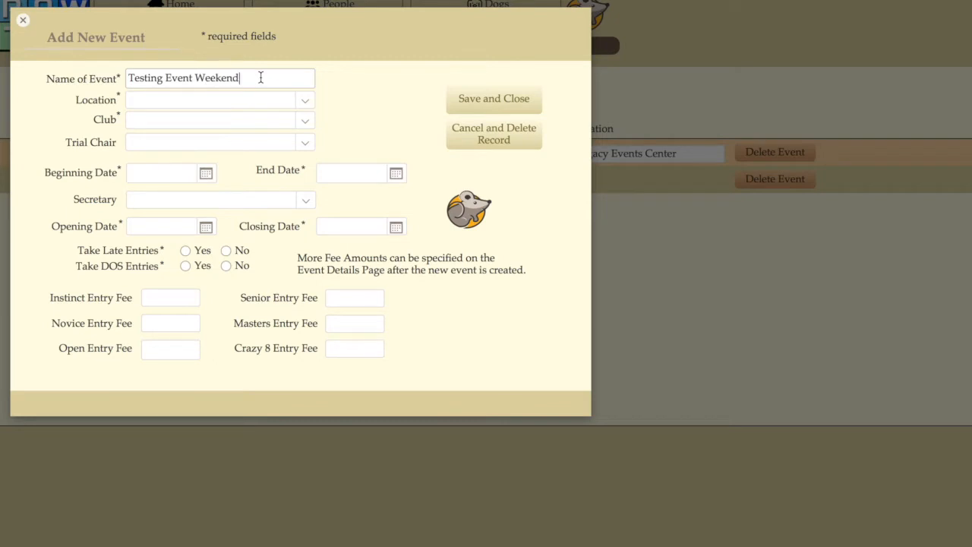
Set the event's location to Legacy Events Center and its club to Desert Rats Barn Hunt Club, and assign a trial chair.
left_click(305, 103)
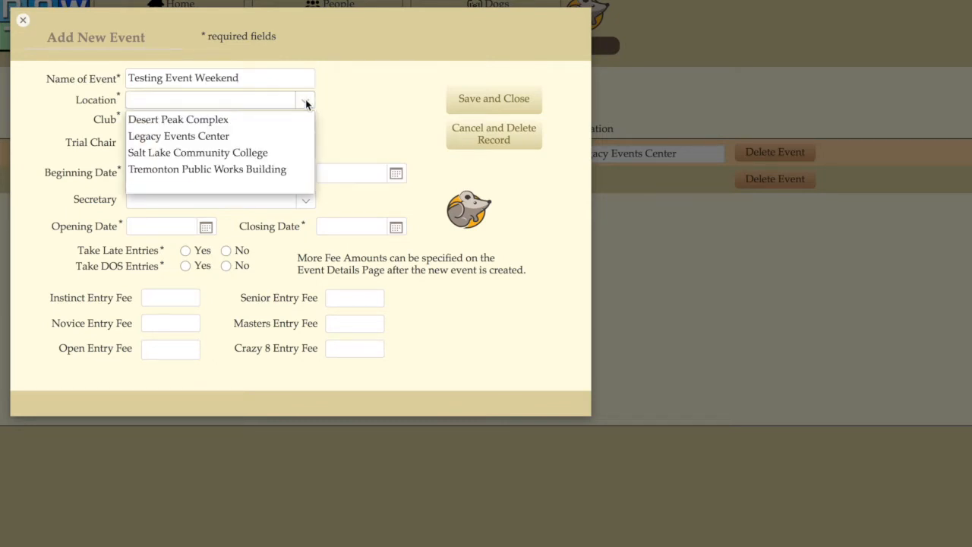
left_click(189, 136)
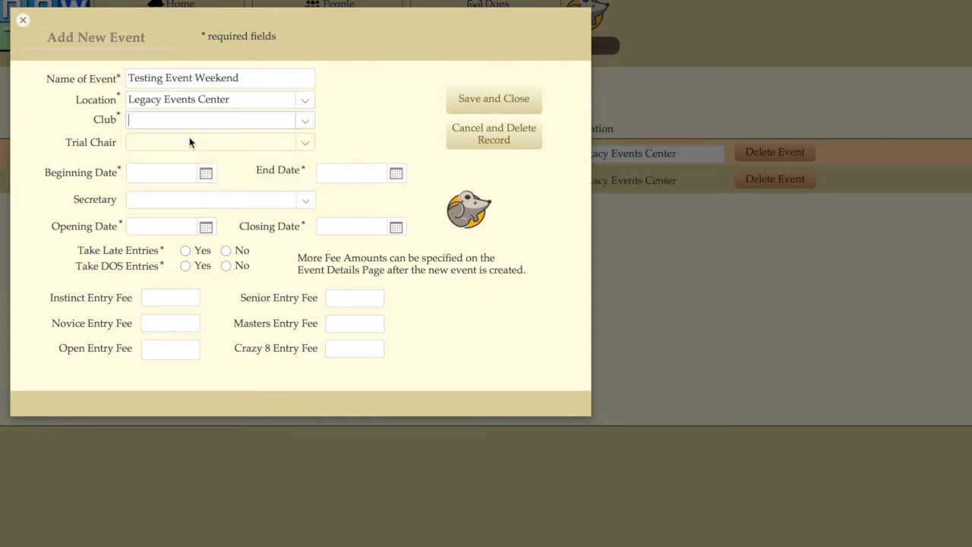
left_click(302, 122)
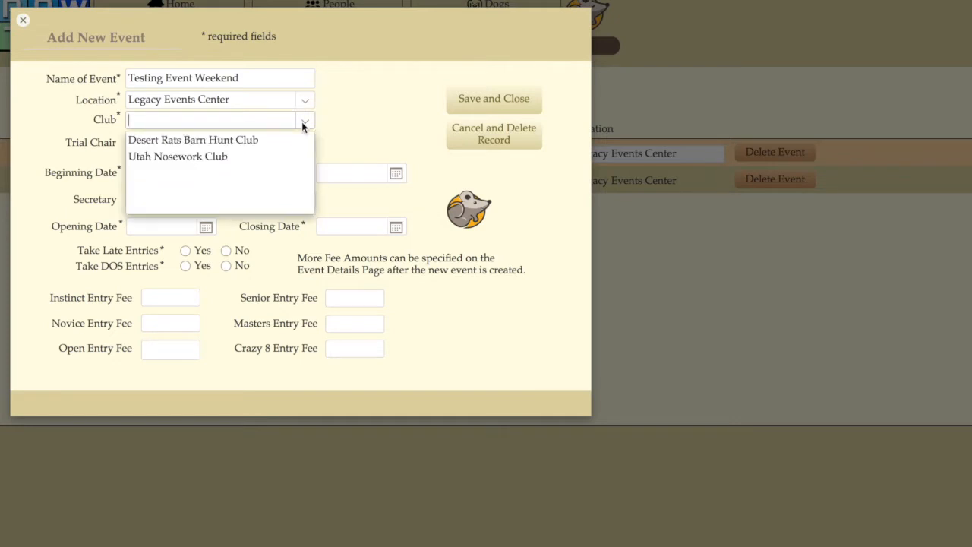
left_click(211, 141)
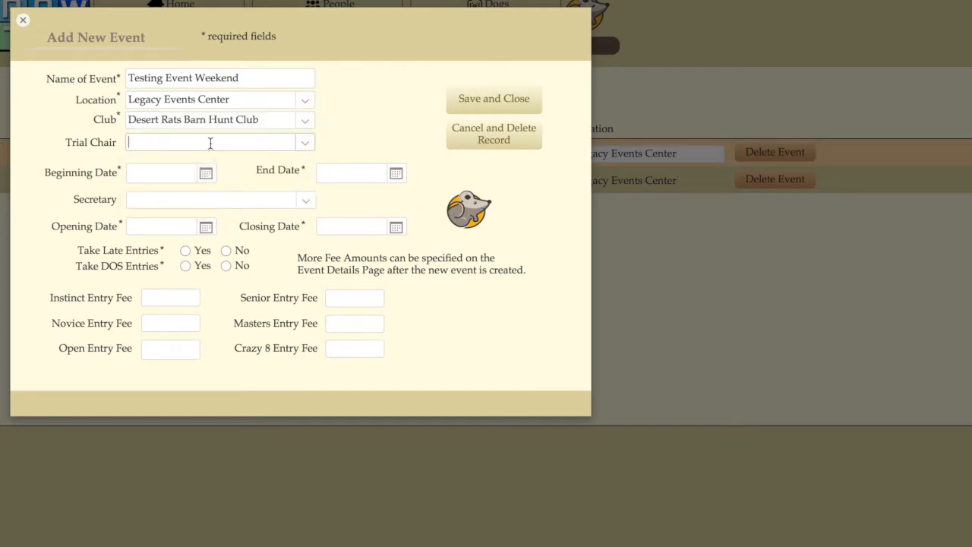
left_click(306, 147)
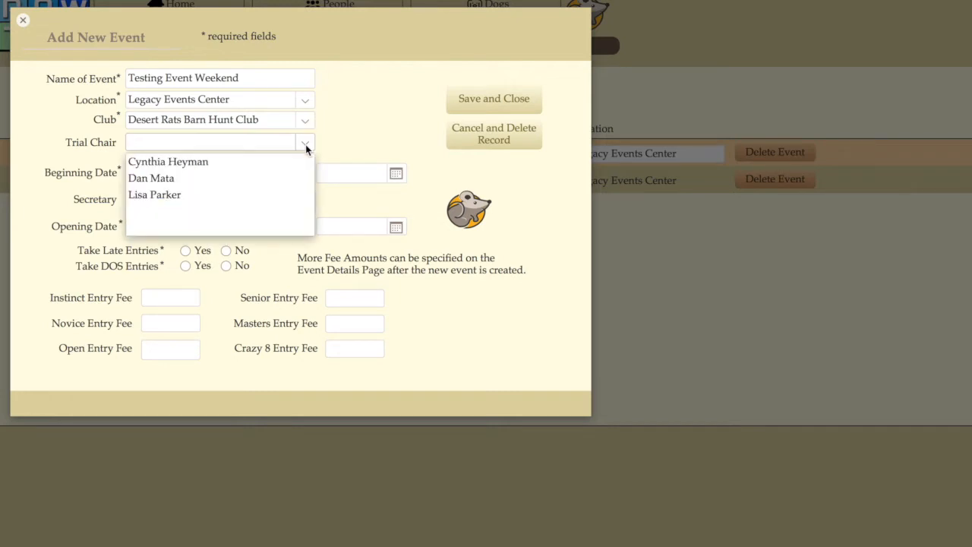
left_click(205, 163)
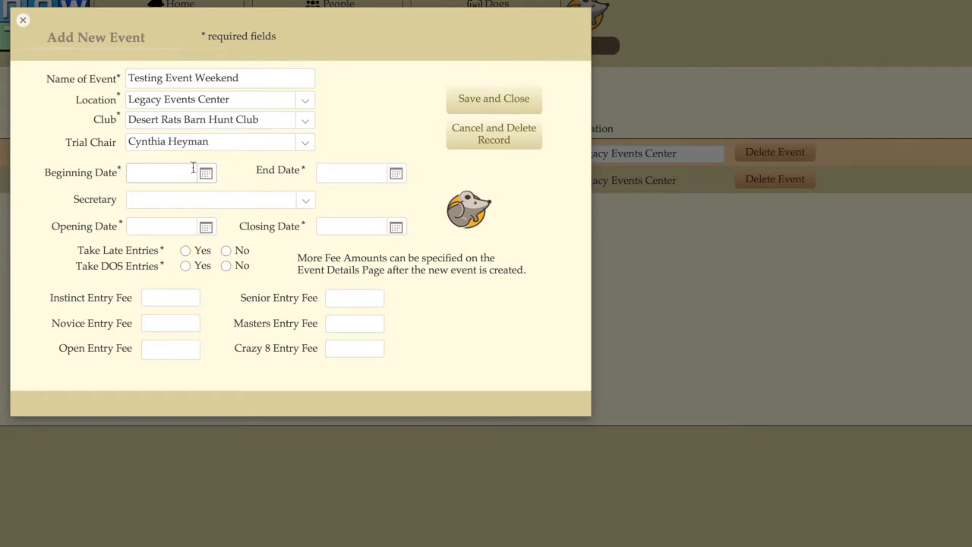
Set the event's beginning date to 8/4/2018 and end date to 8/5/2018, and assign the event secretary.
left_click(206, 174)
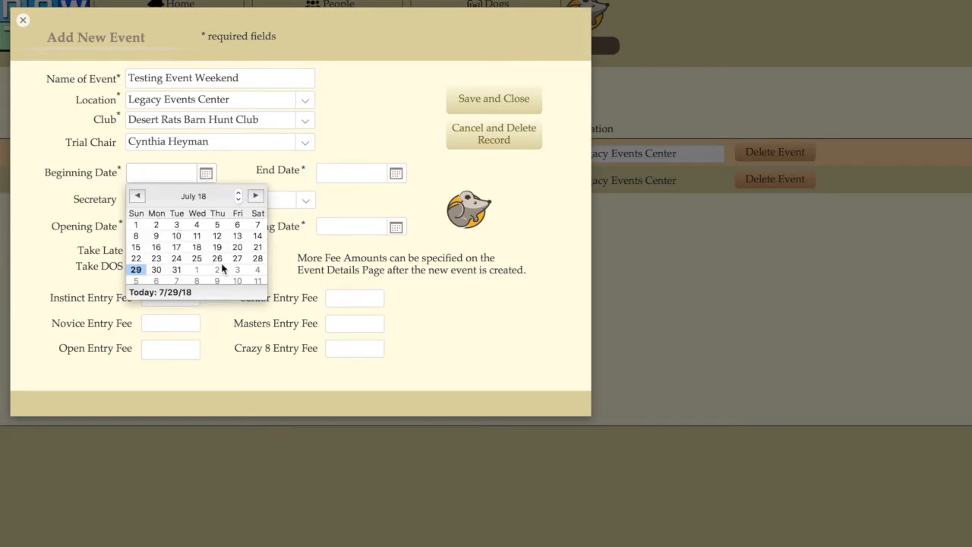
left_click(258, 271)
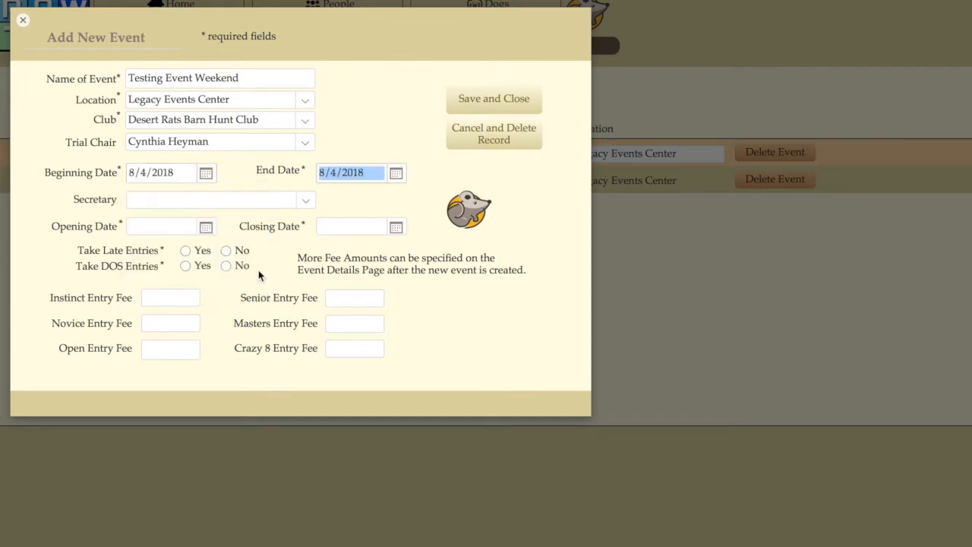
left_click(396, 174)
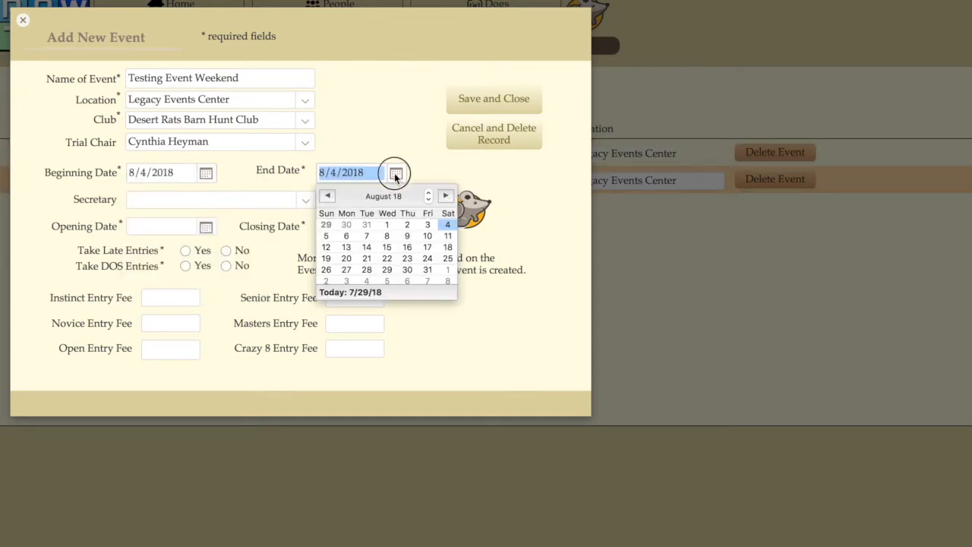
left_click(326, 236)
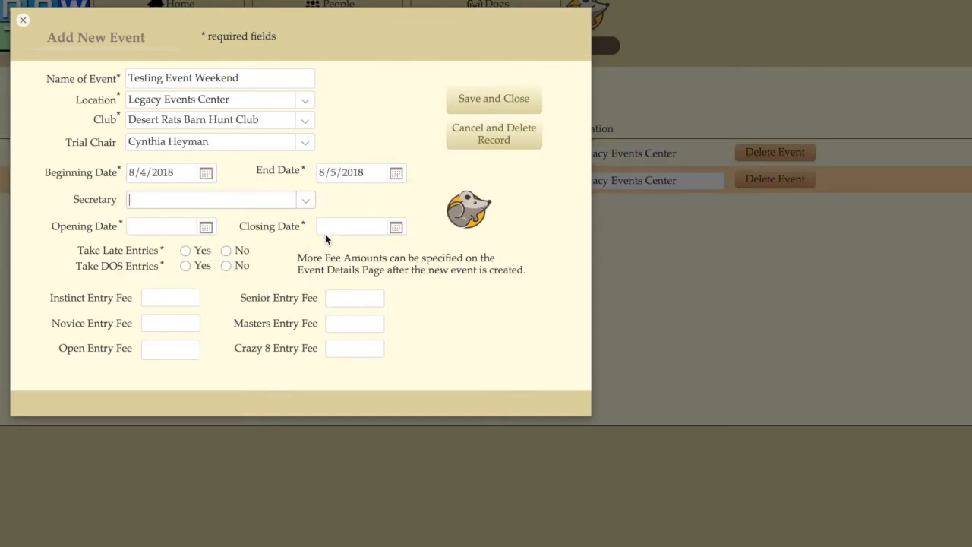
left_click(305, 201)
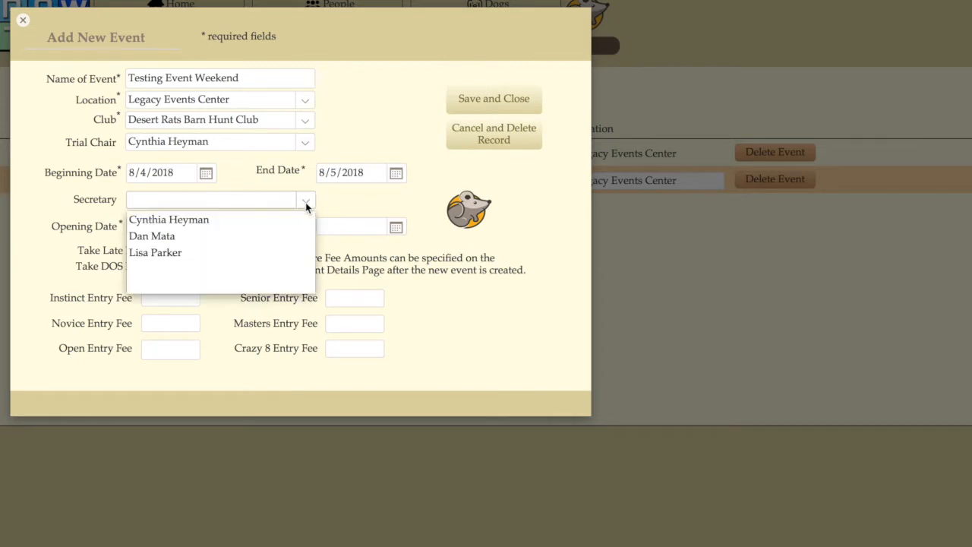
left_click(195, 256)
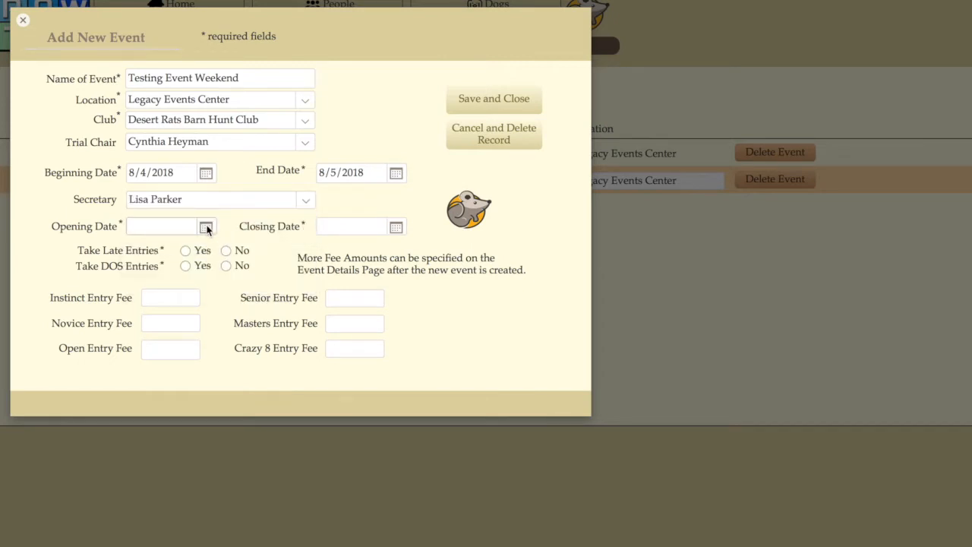
Set the event's opening date to 7/30/2018 and its closing date to 8/2/2018.
left_click(206, 227)
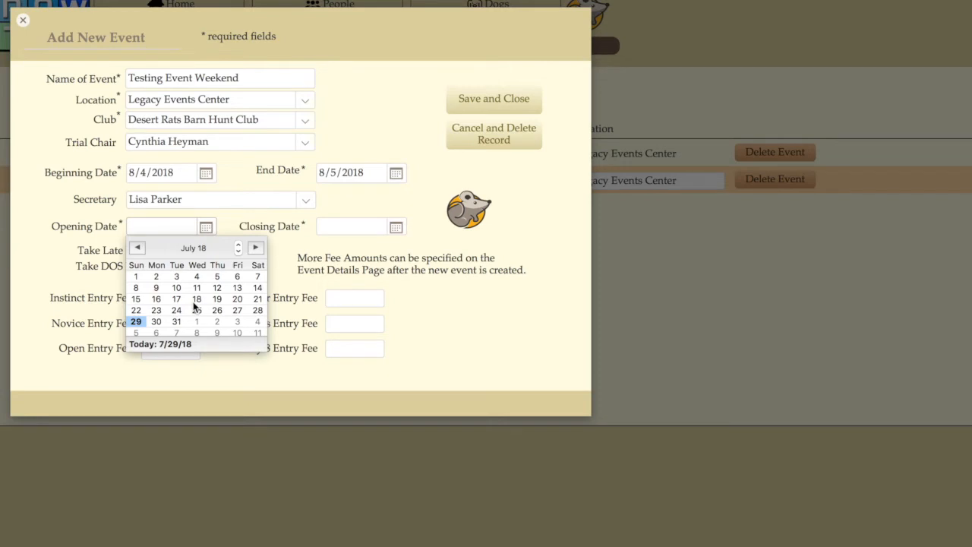
left_click(156, 324)
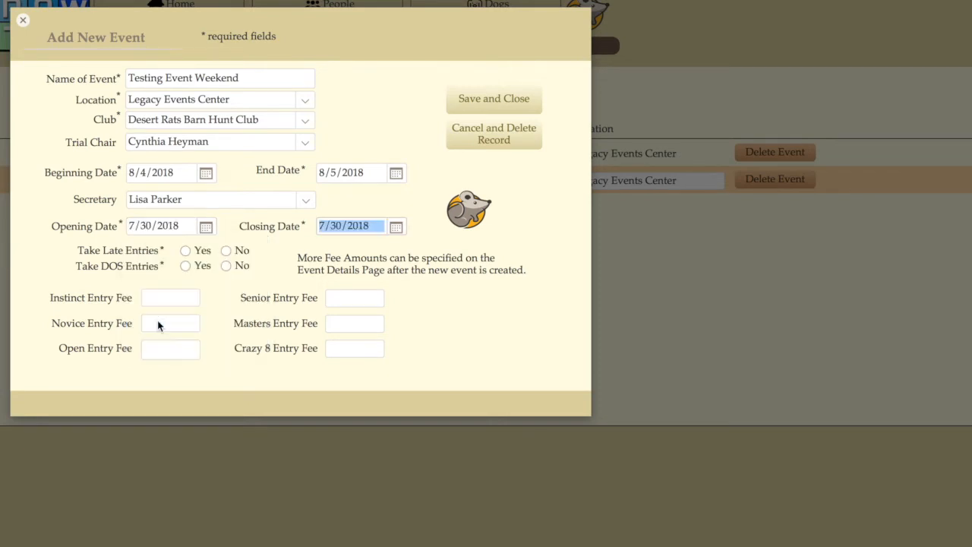
left_click(400, 228)
left_click(411, 329)
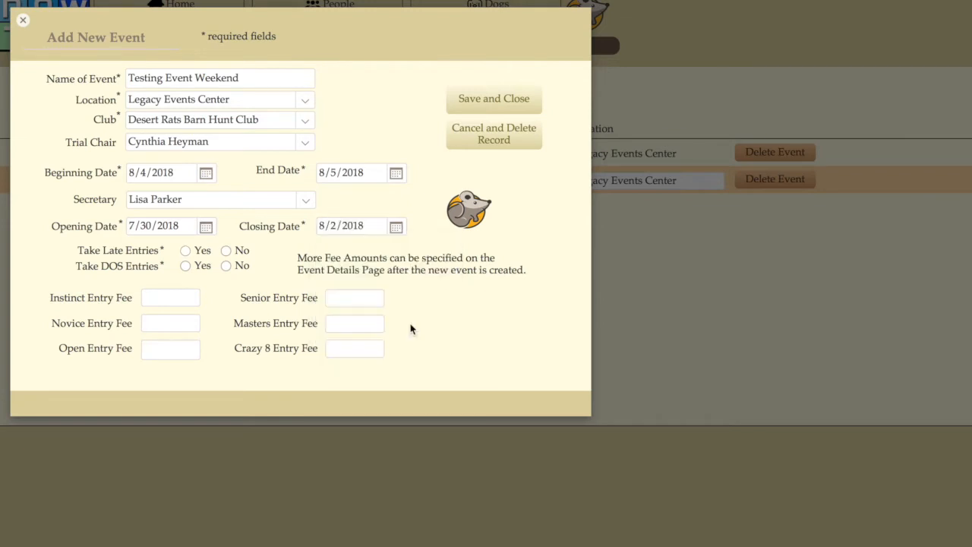
Allow late and DOS entries for the event and save the new event record.
left_click(186, 252)
left_click(494, 99)
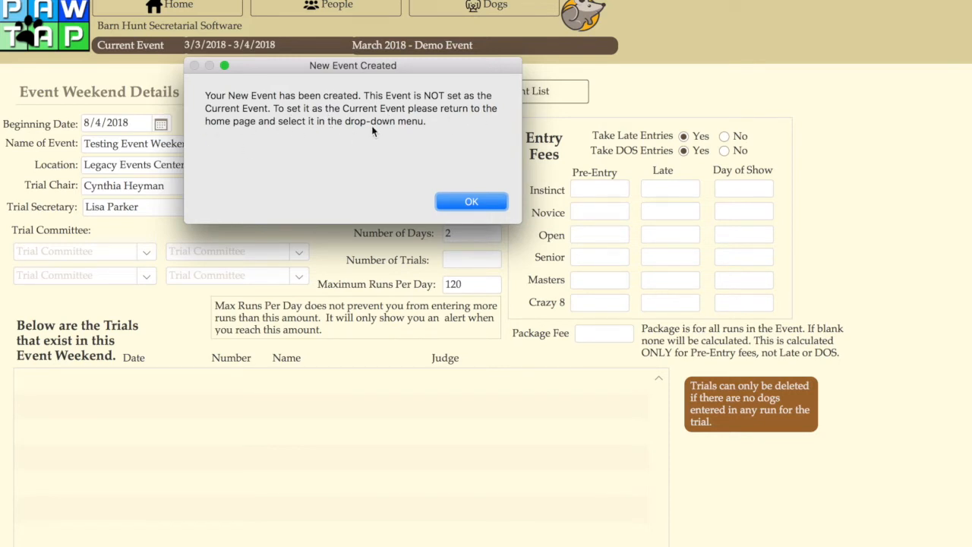
left_click(471, 201)
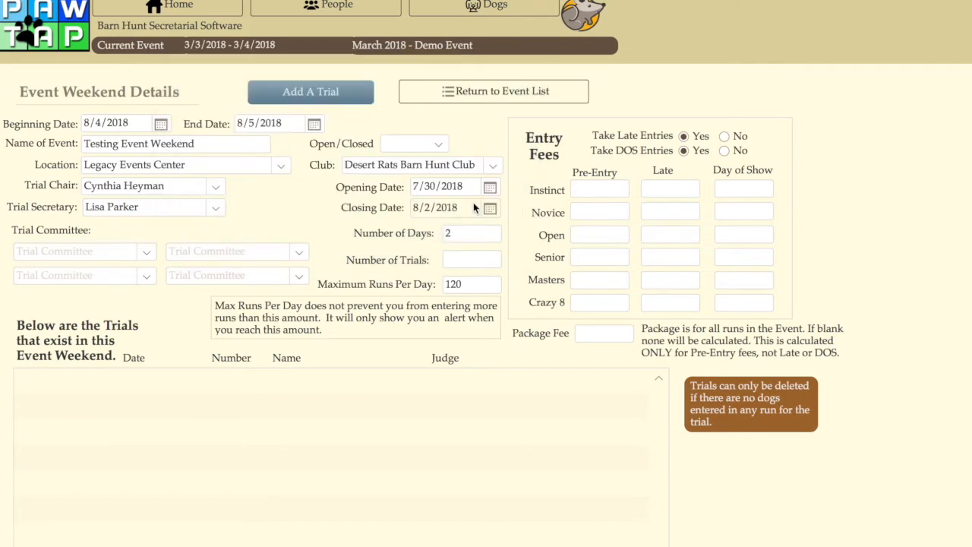
Review the new event's weekend details, including its dates, number of days, entry fee fields and list of trials.
scroll(367, 238, "down", 3)
scroll(368, 238, "up", 3)
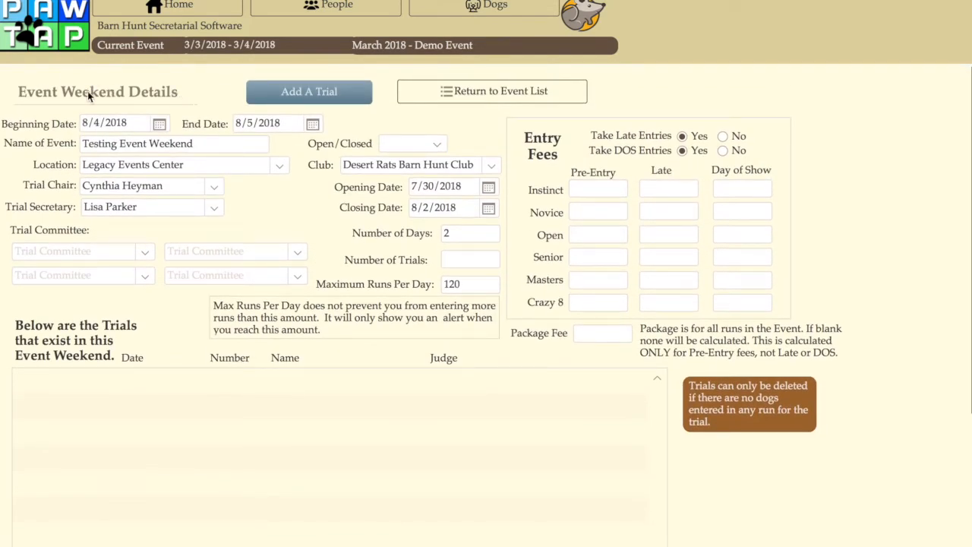
scroll(218, 341, "down", 5)
scroll(217, 341, "up", 5)
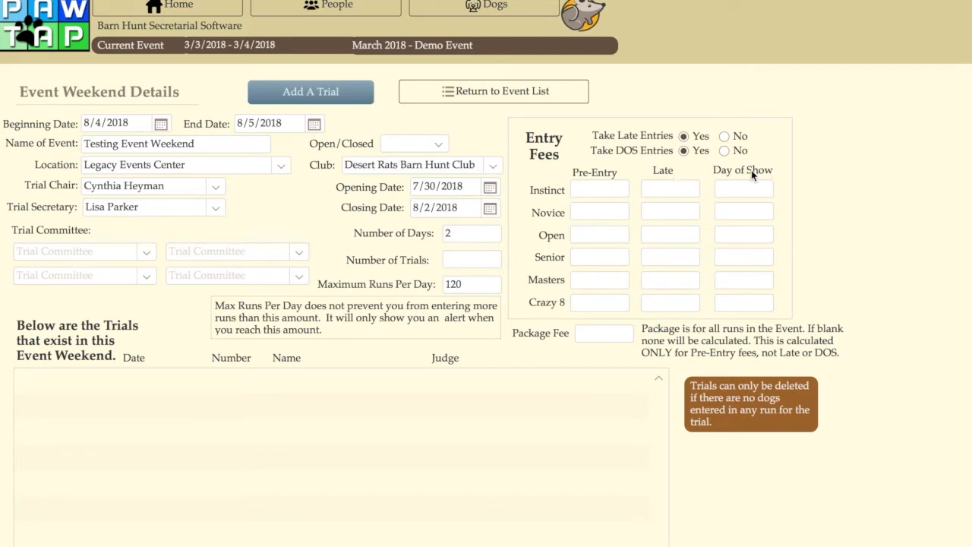
scroll(372, 263, "down", 1)
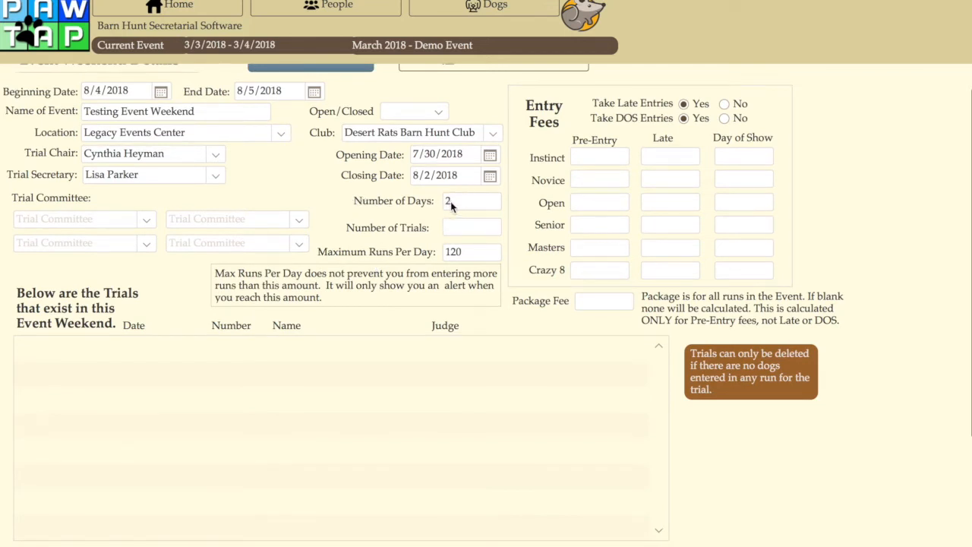
scroll(461, 202, "up", 1)
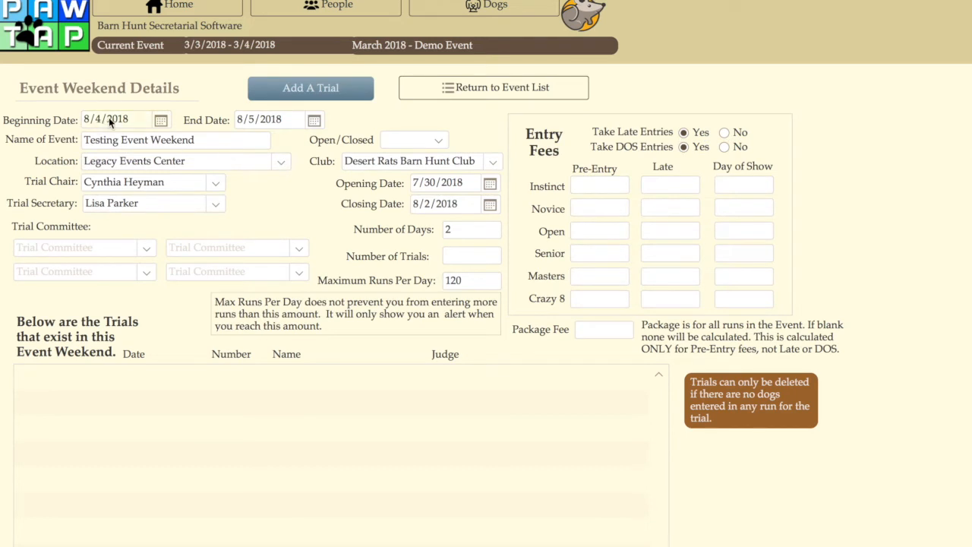
scroll(350, 228, "down", 1)
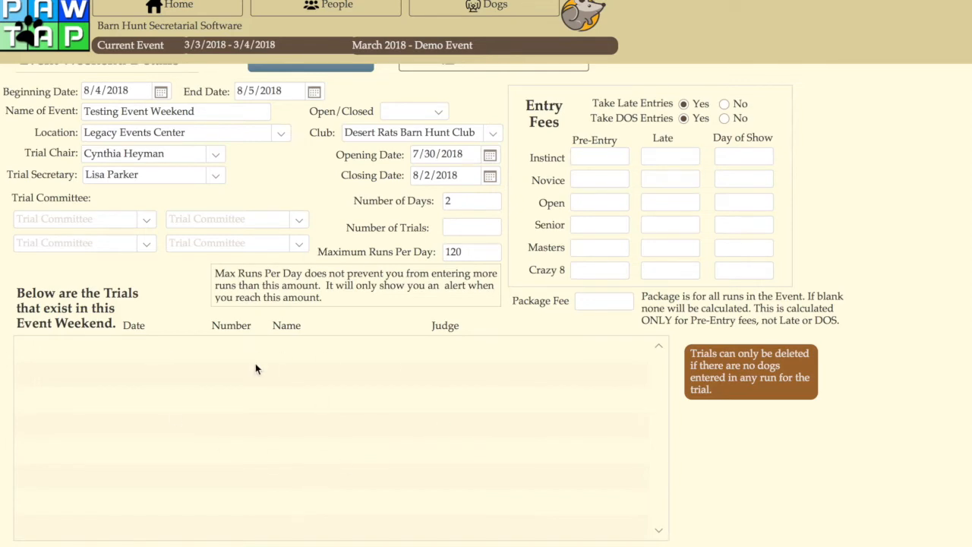
scroll(256, 368, "down", 3)
scroll(255, 369, "up", 5)
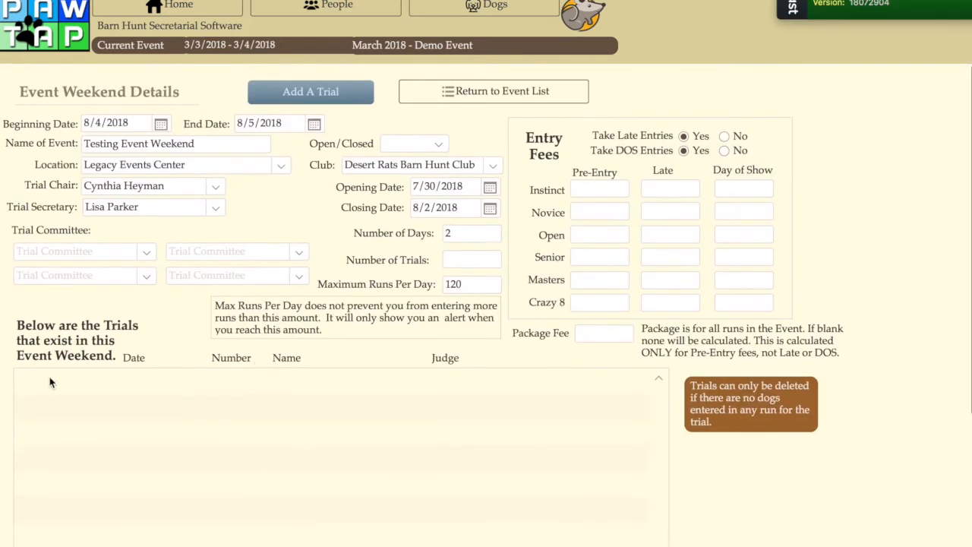
scroll(48, 384, "down", 1)
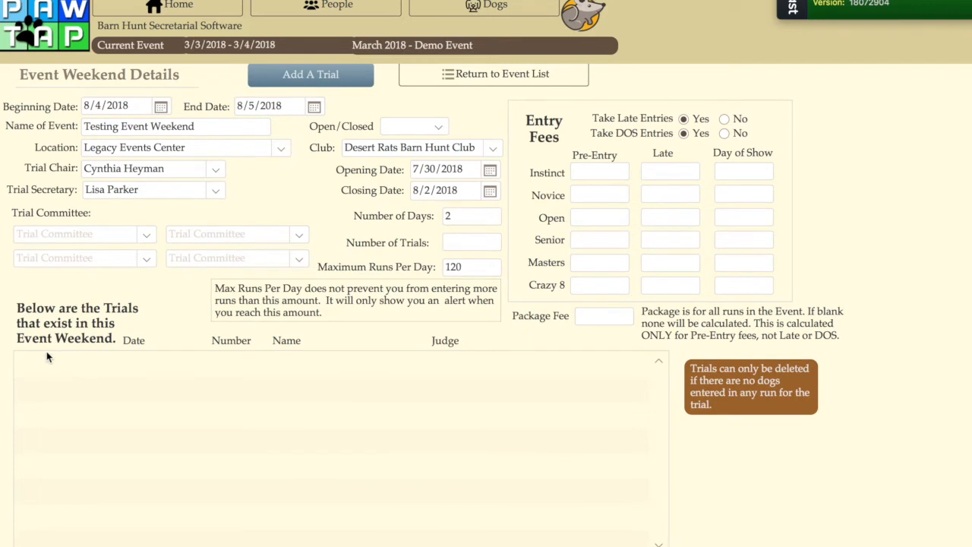
scroll(125, 338, "up", 1)
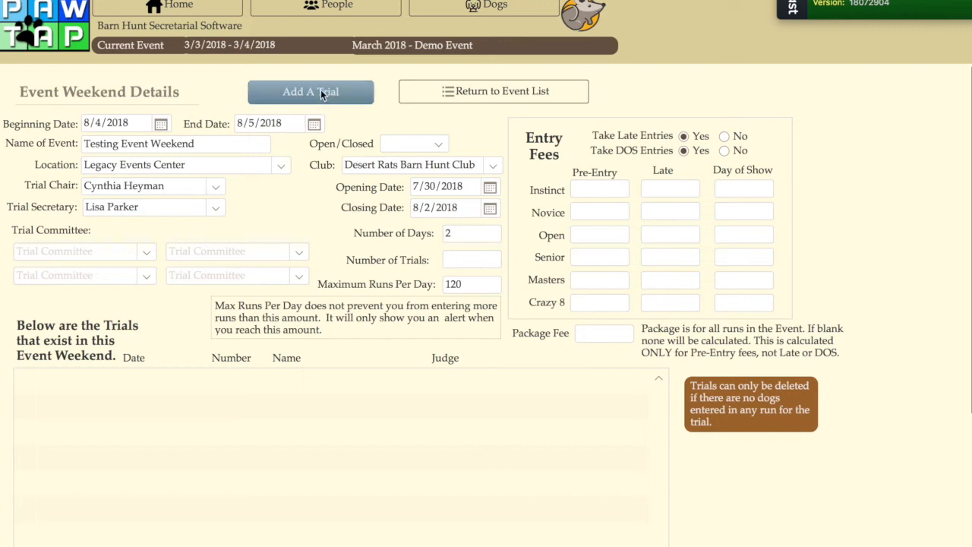
Add the first trial to the event weekend and name it Trial 1 Saturday.
left_click(321, 92)
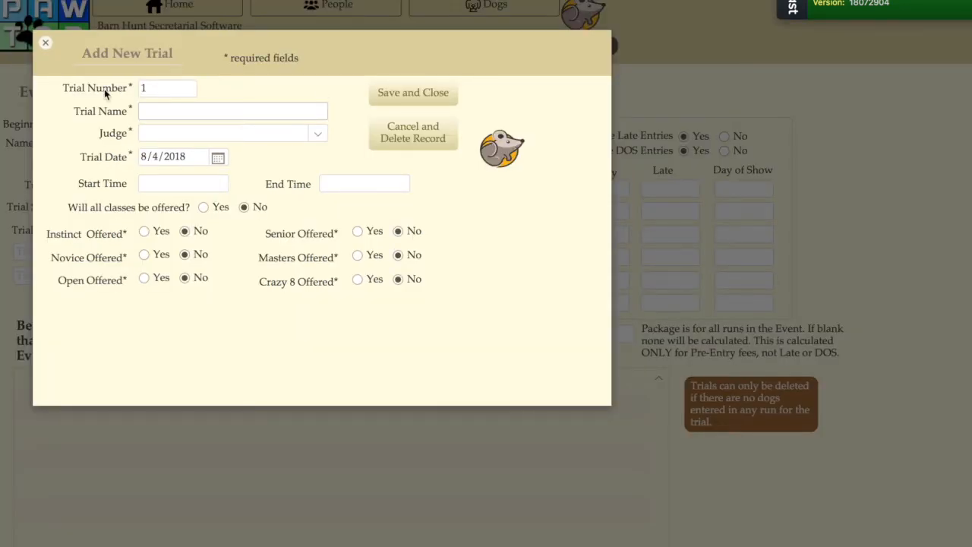
key("Tab")
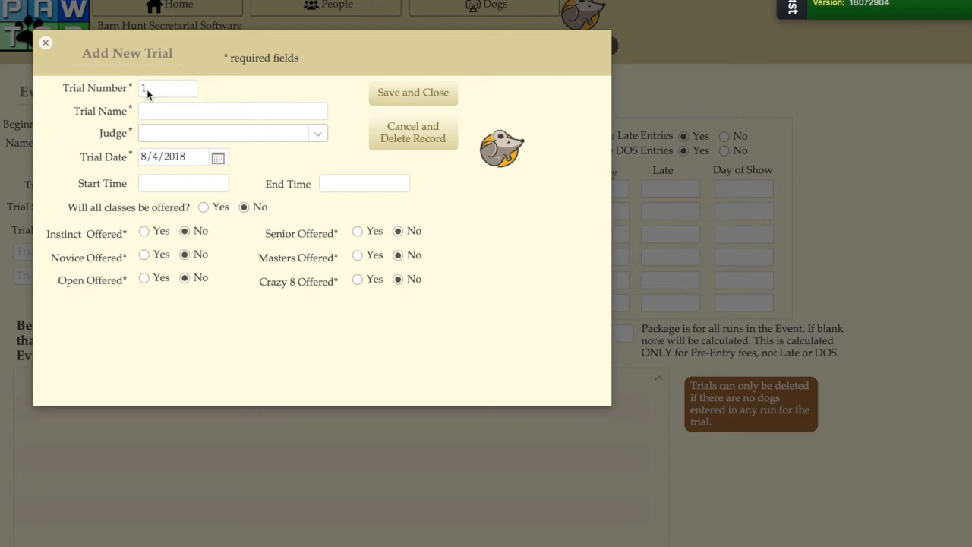
left_click(190, 112)
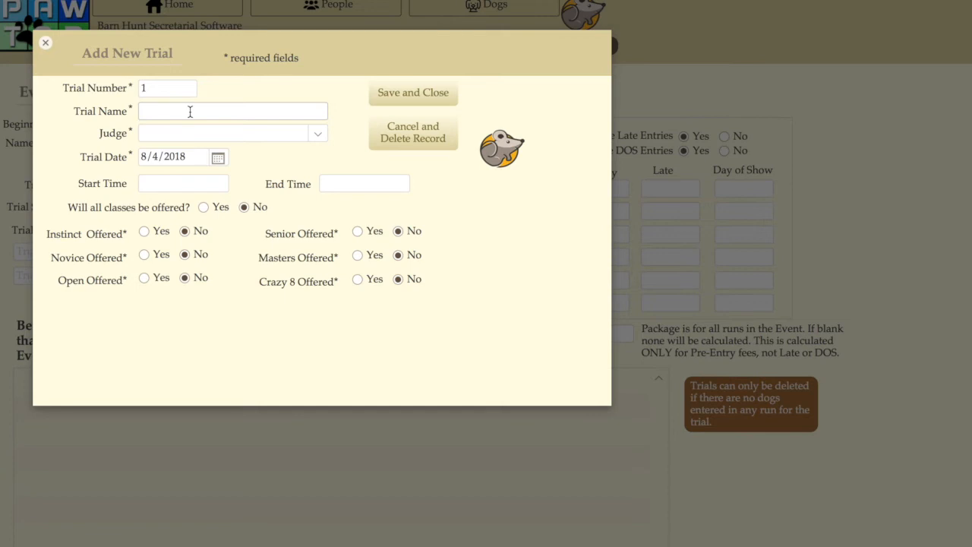
type("Trial 1 Saturday")
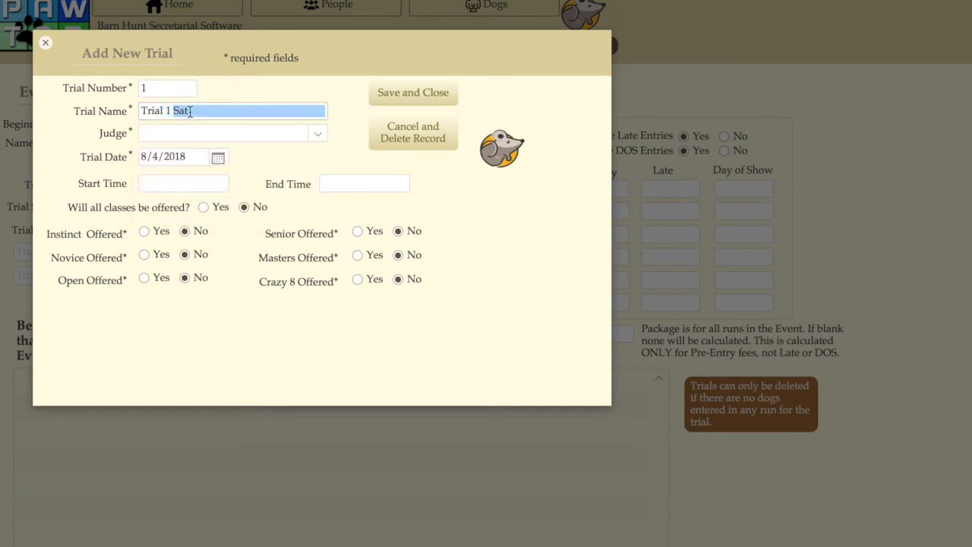
Assign a judge to Trial 1 Saturday, offer all classes, and save the trial.
left_click(316, 133)
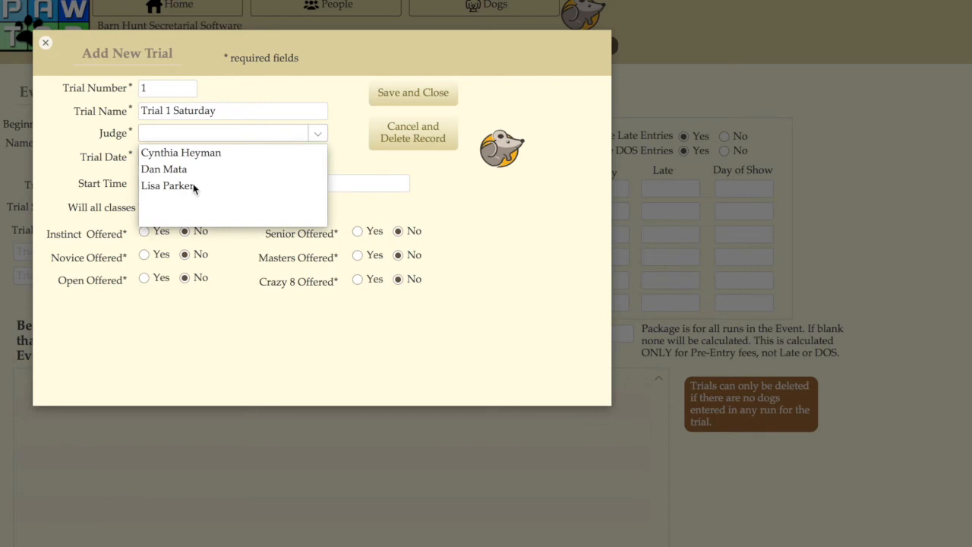
left_click(194, 186)
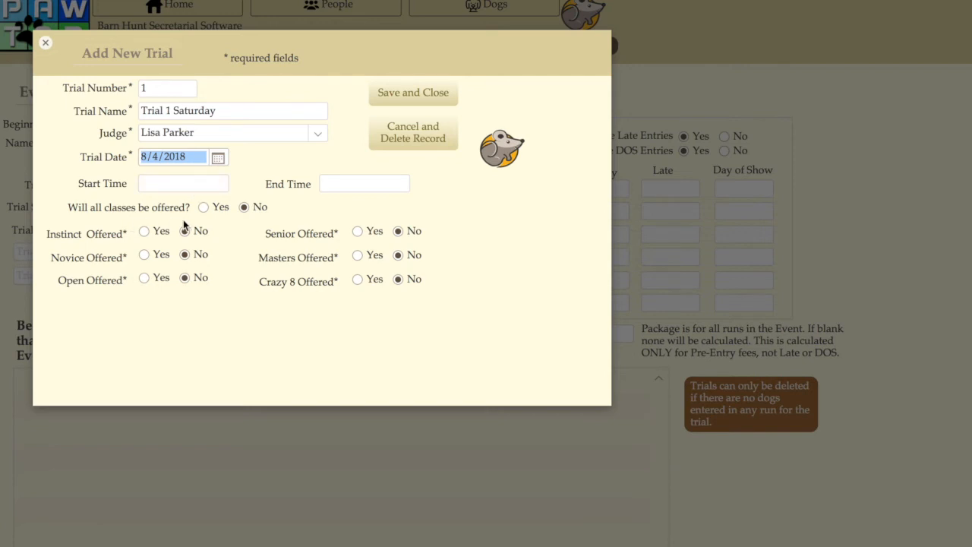
left_click(204, 207)
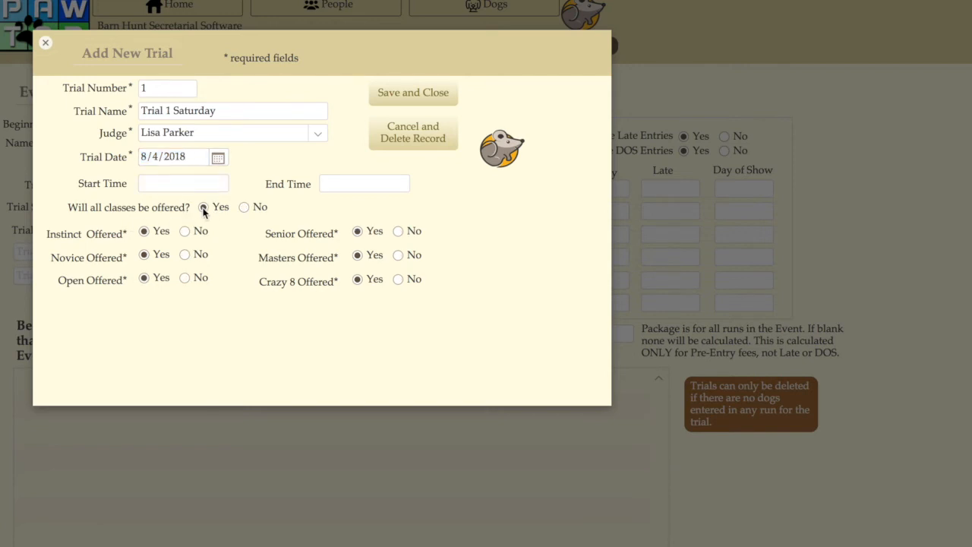
left_click(431, 93)
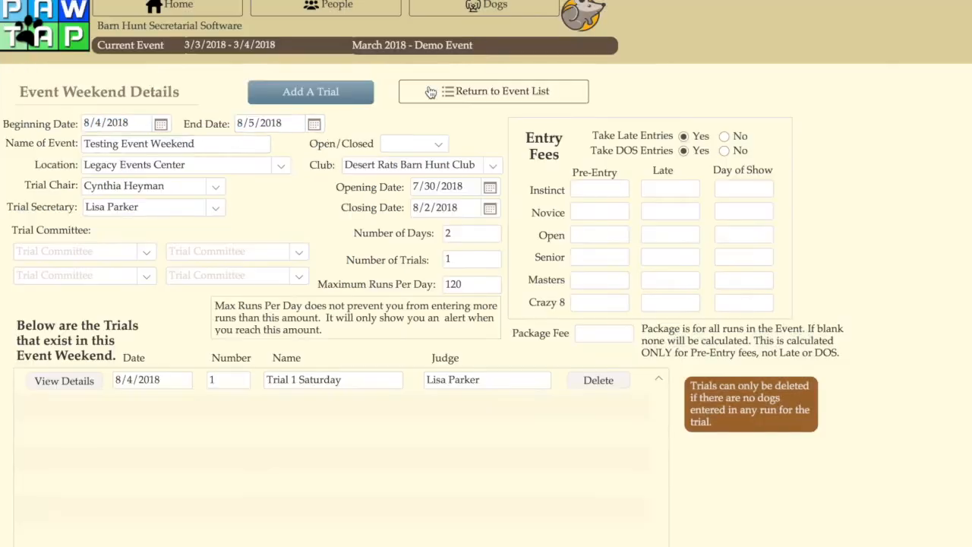
Add a second trial named Trial 2 Sunday and assign it the same judge as Trial 1.
scroll(315, 221, "down", 2)
scroll(314, 221, "up", 2)
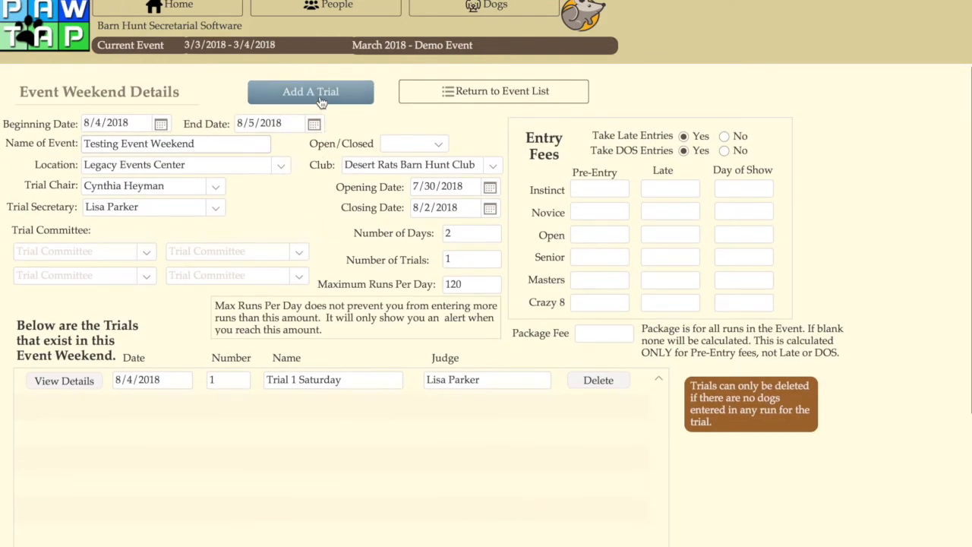
left_click(320, 97)
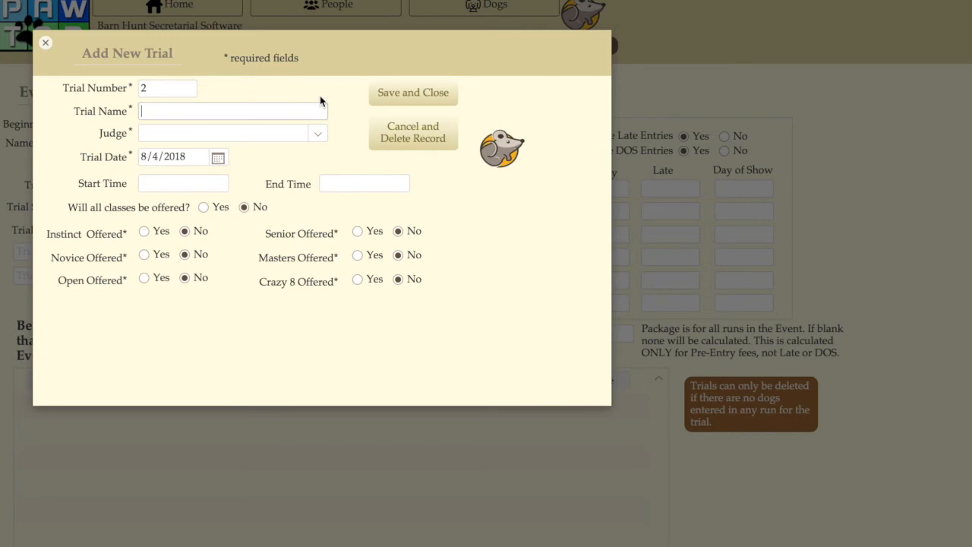
type("Trial 2 Su")
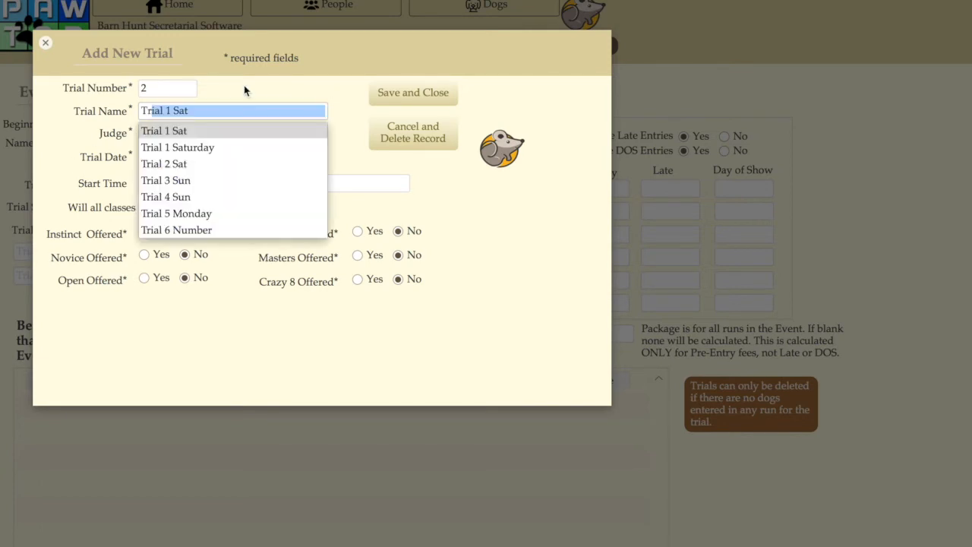
type("nday")
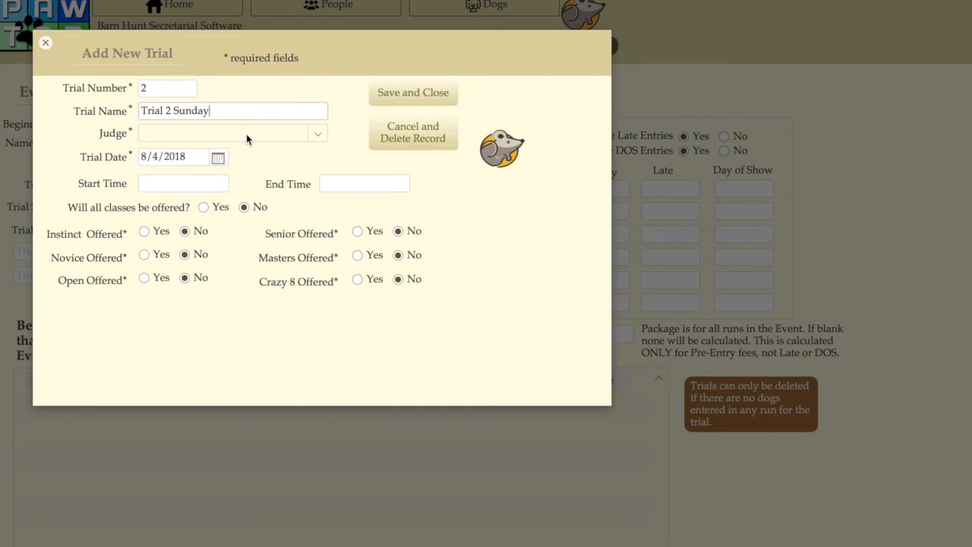
left_click(319, 133)
left_click(228, 185)
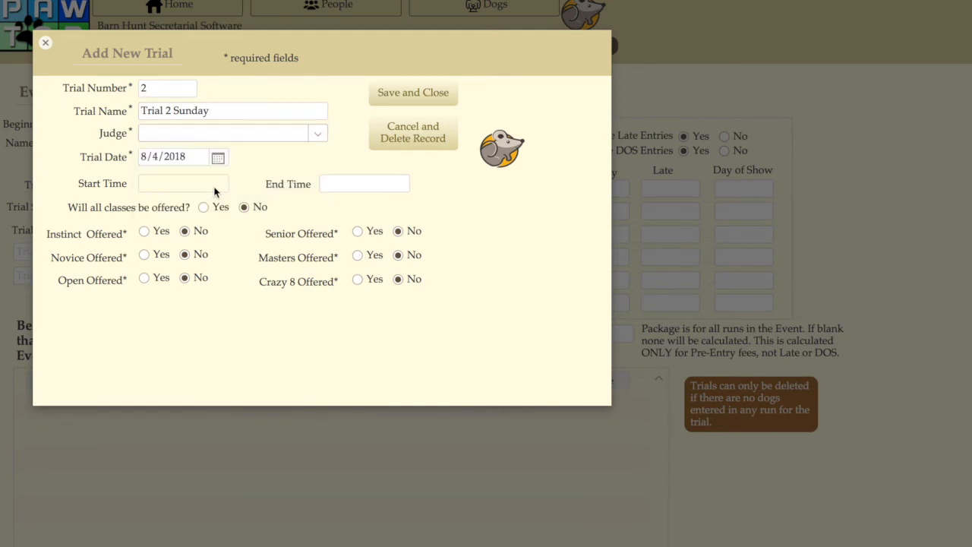
Set the date of Trial 2 Sunday to 8/5/2018, offer all classes, and save the trial.
left_click(218, 159)
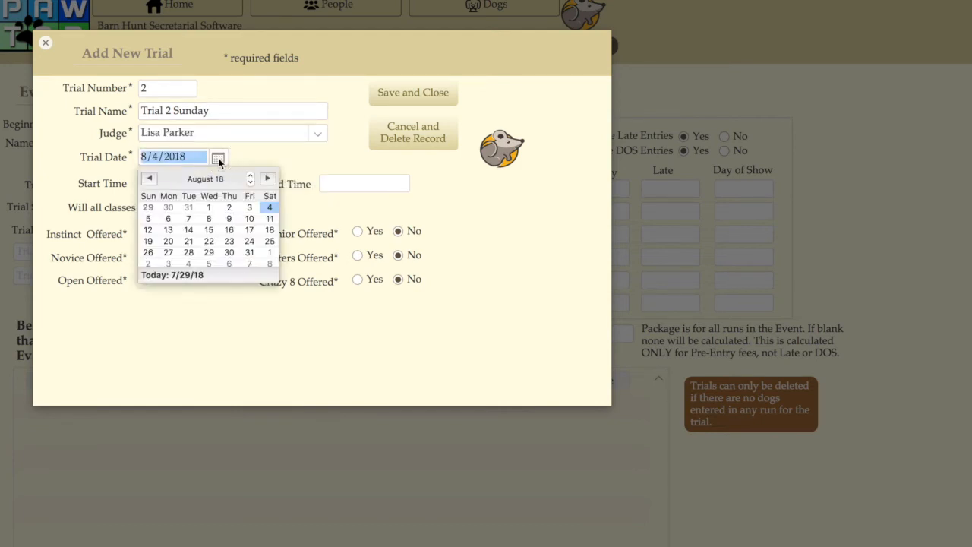
left_click(147, 220)
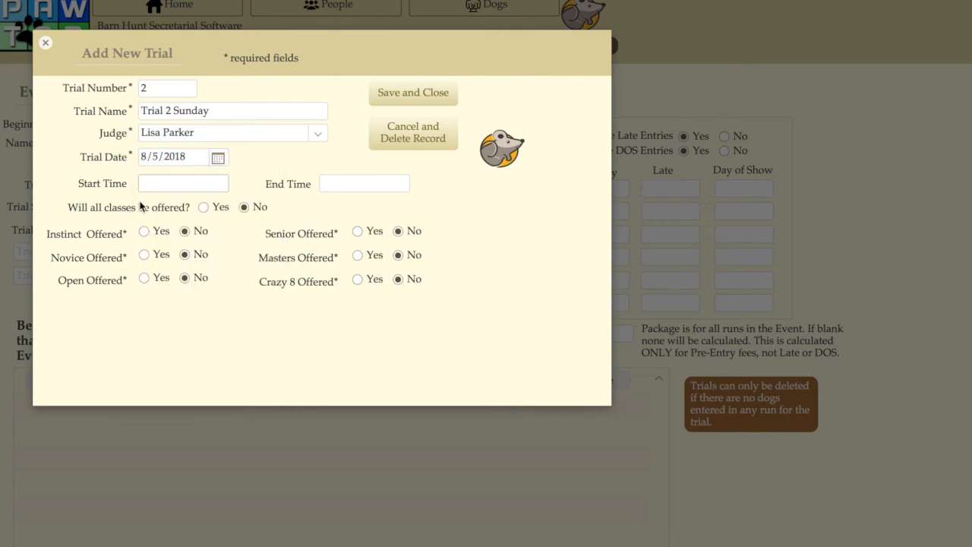
left_click(204, 208)
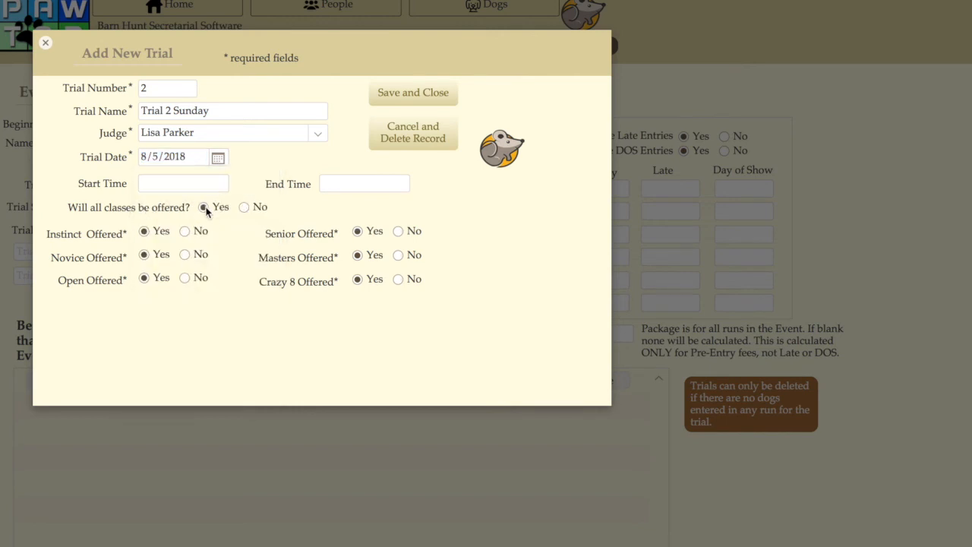
left_click(414, 97)
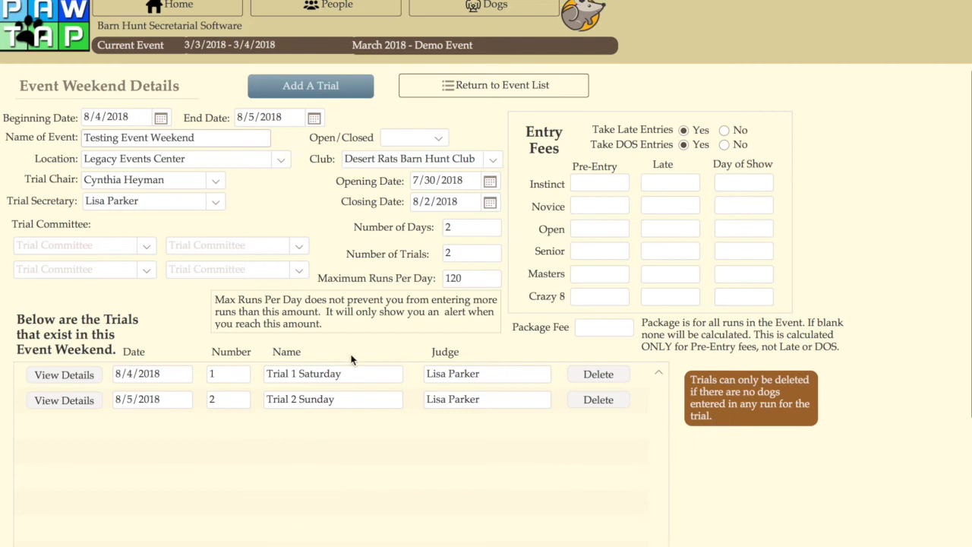
Open the details of Trial 1 Saturday and mark the Instinct, Novice and Open classes as not offered.
scroll(166, 391, "down", 1)
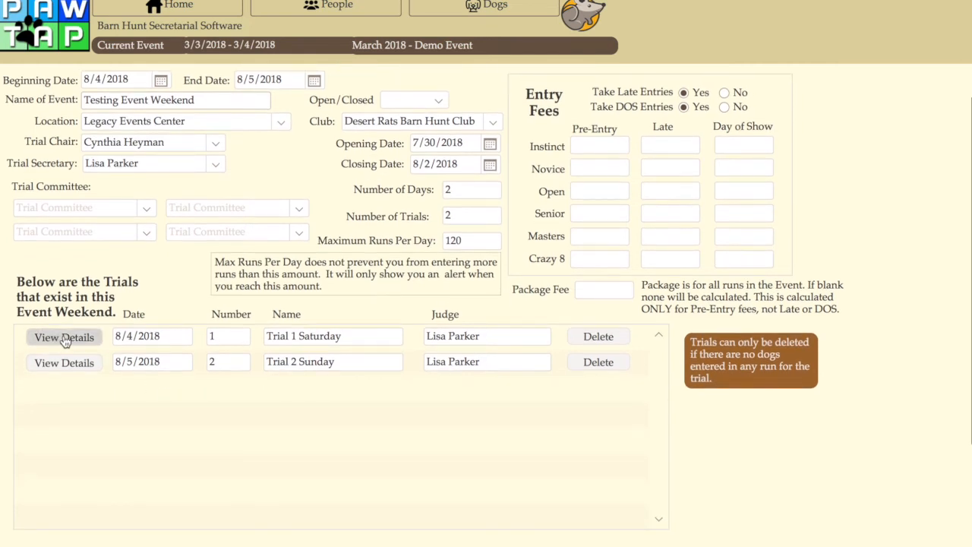
left_click(64, 339)
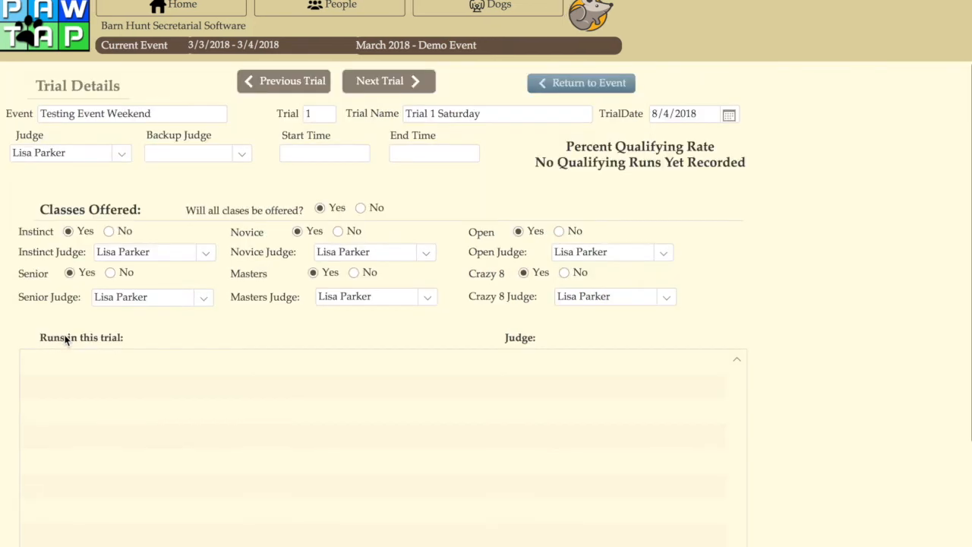
scroll(206, 302, "down", 2)
scroll(206, 301, "up", 2)
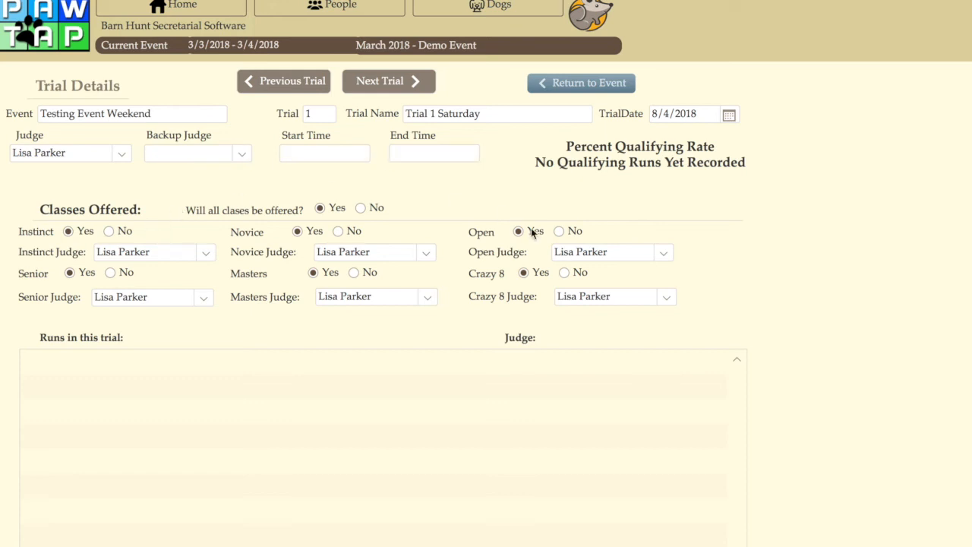
left_click(108, 232)
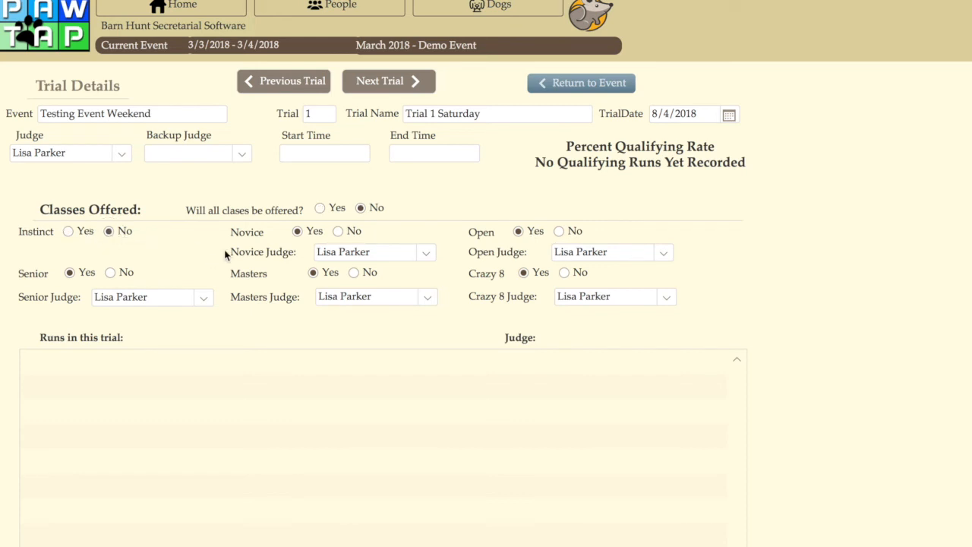
left_click(339, 231)
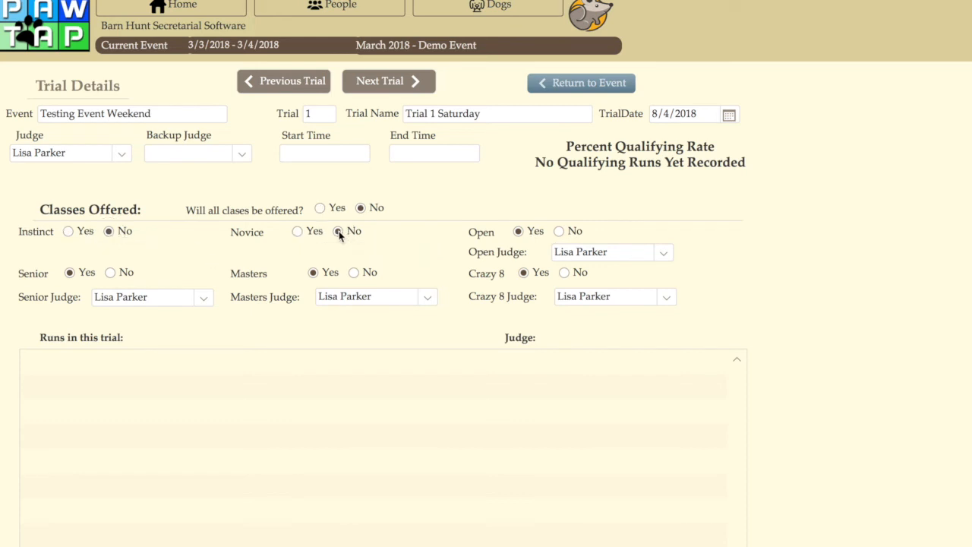
left_click(559, 232)
Assign two other judges to the Senior and Masters classes of Trial 1, one each, and go to Trial 2's details.
left_click(203, 300)
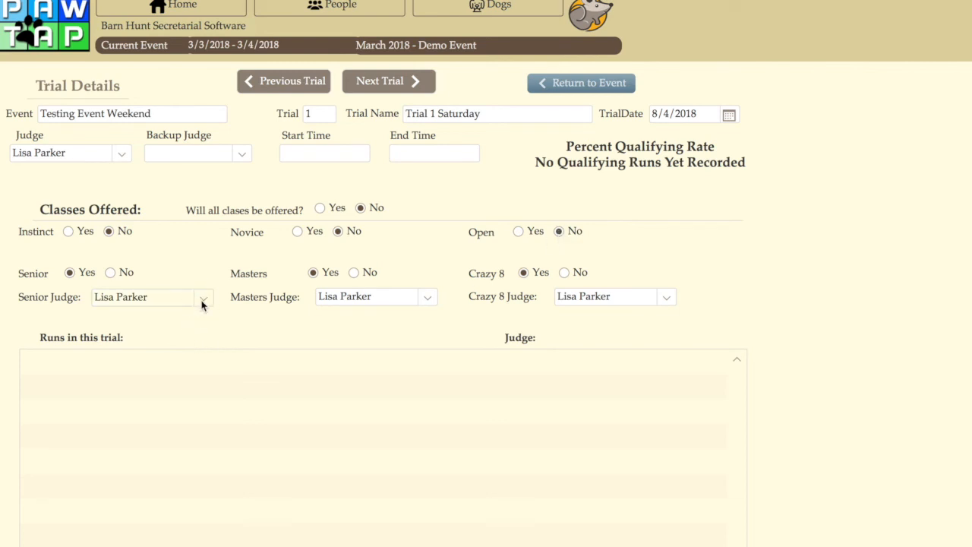
left_click(164, 332)
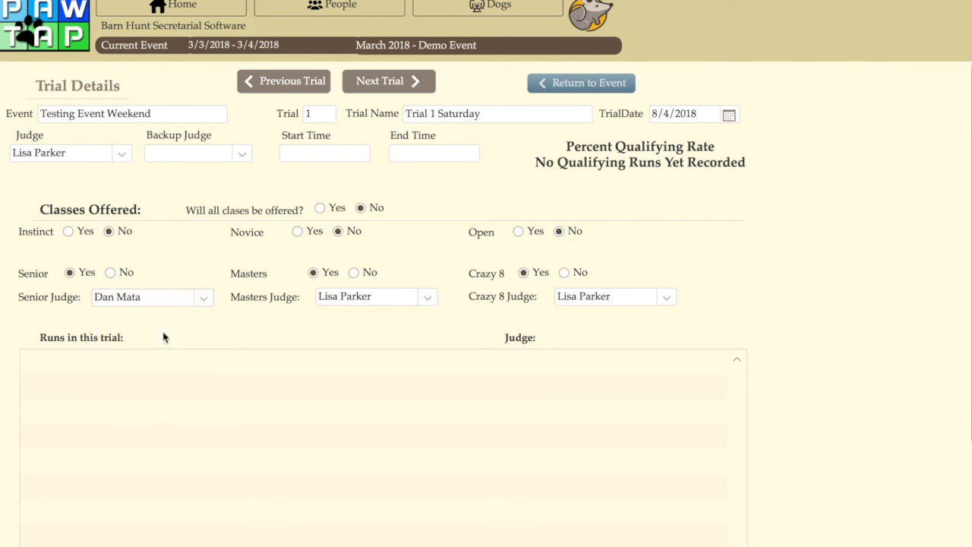
left_click(425, 300)
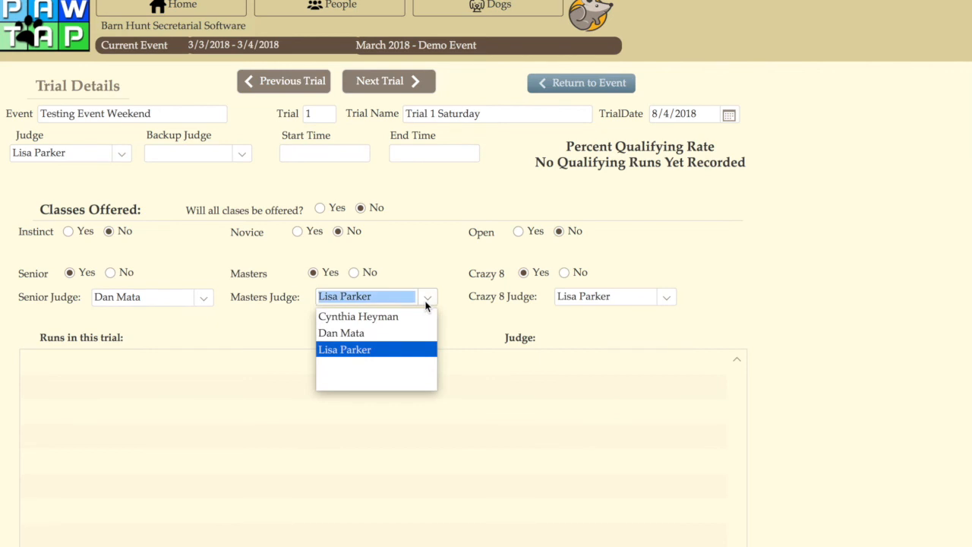
left_click(383, 318)
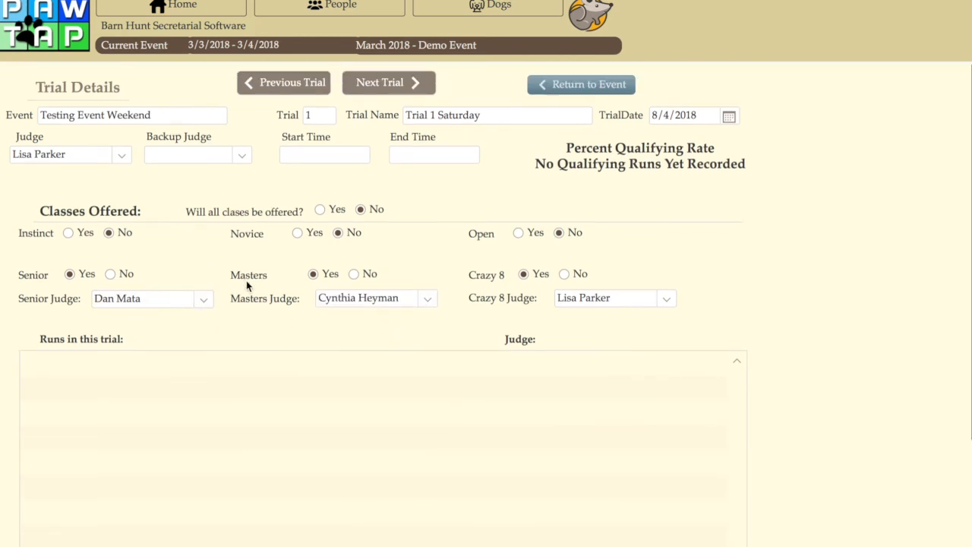
left_click(414, 82)
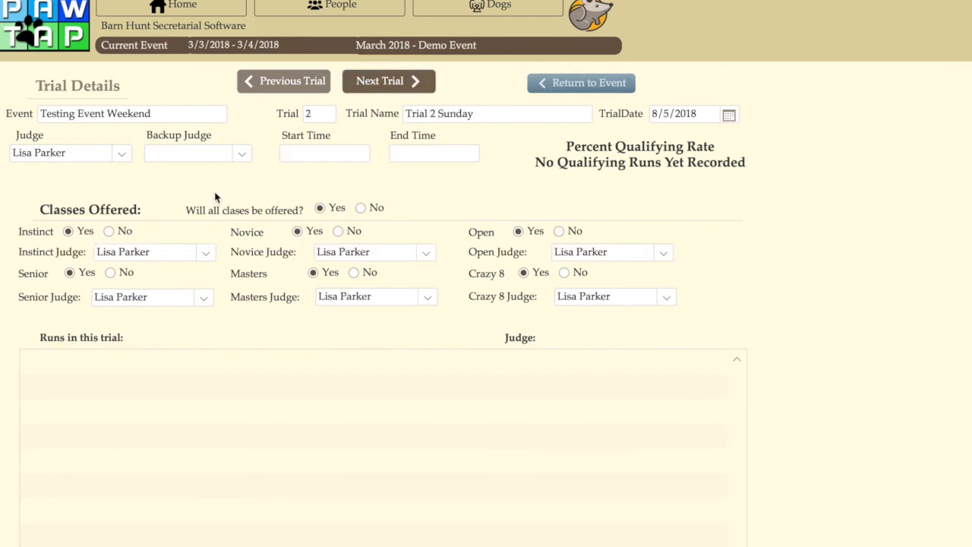
left_click(110, 275)
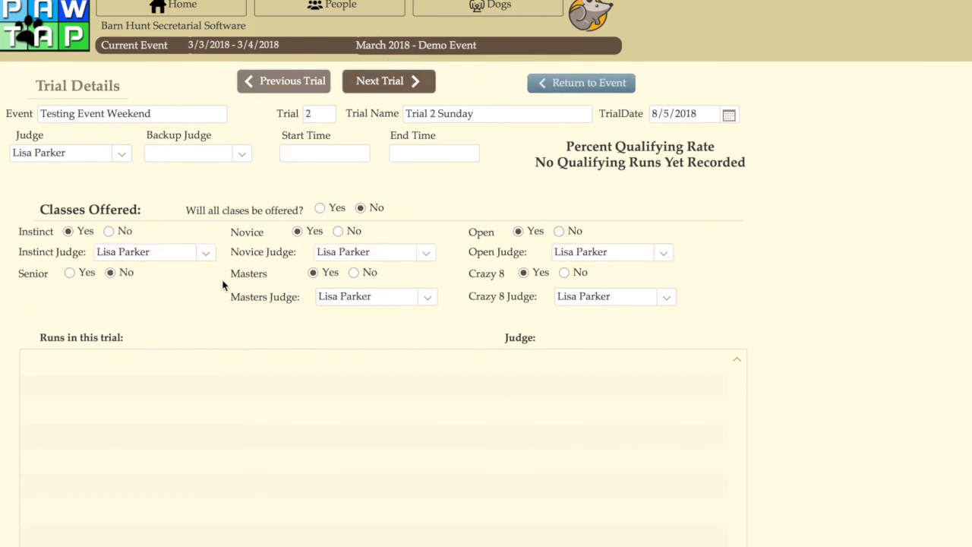
left_click(353, 273)
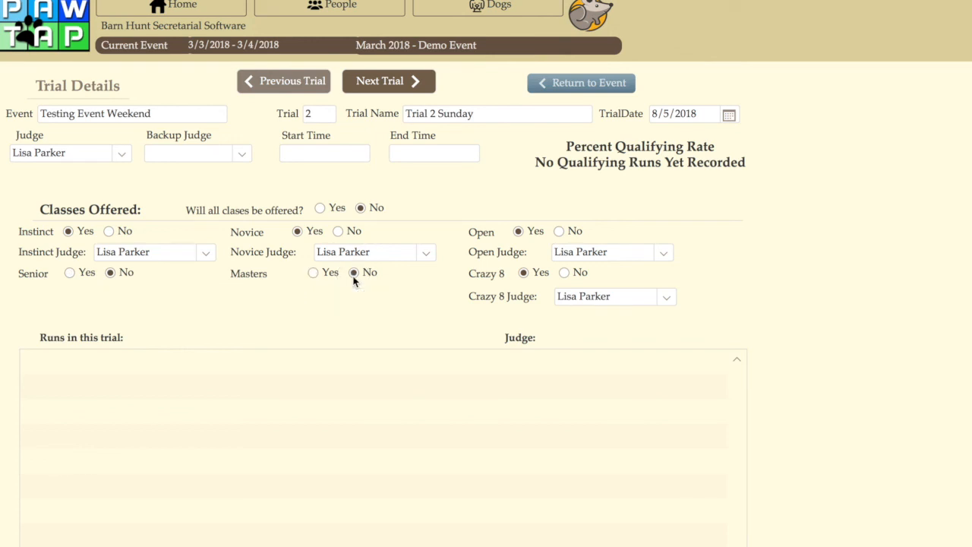
left_click(559, 232)
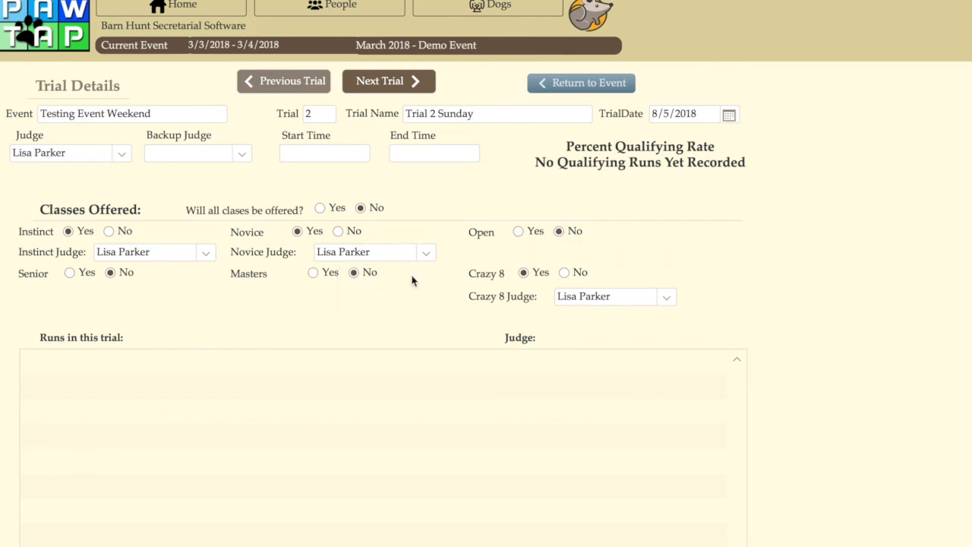
left_click(518, 231)
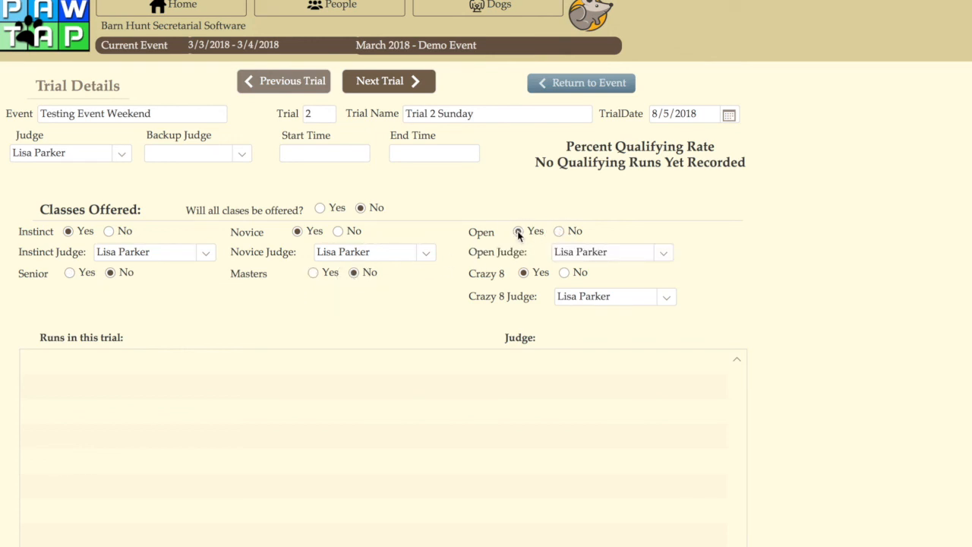
left_click(320, 209)
Assign the second listed judge to Trial 2's Instinct and Novice classes, and return through the event to the home screen.
left_click(205, 253)
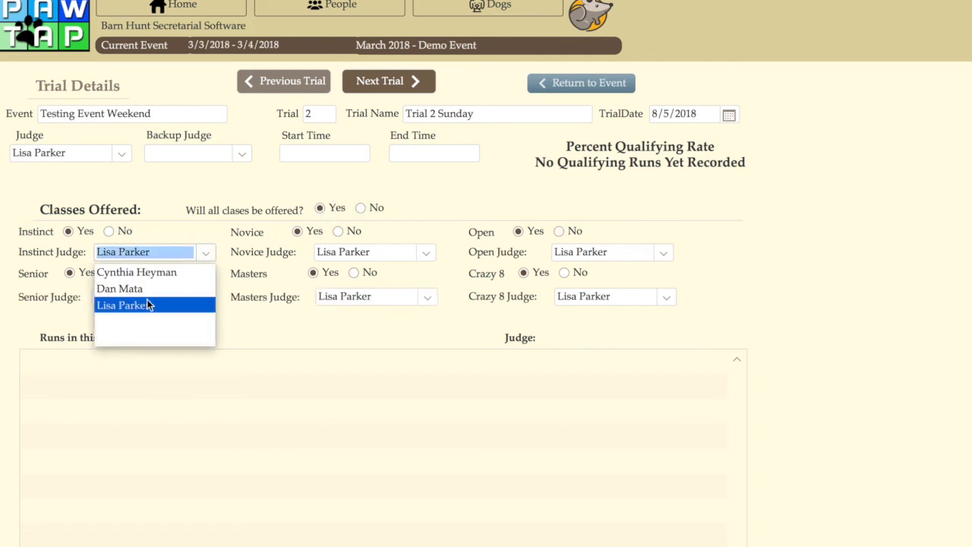
left_click(130, 288)
left_click(426, 253)
left_click(397, 288)
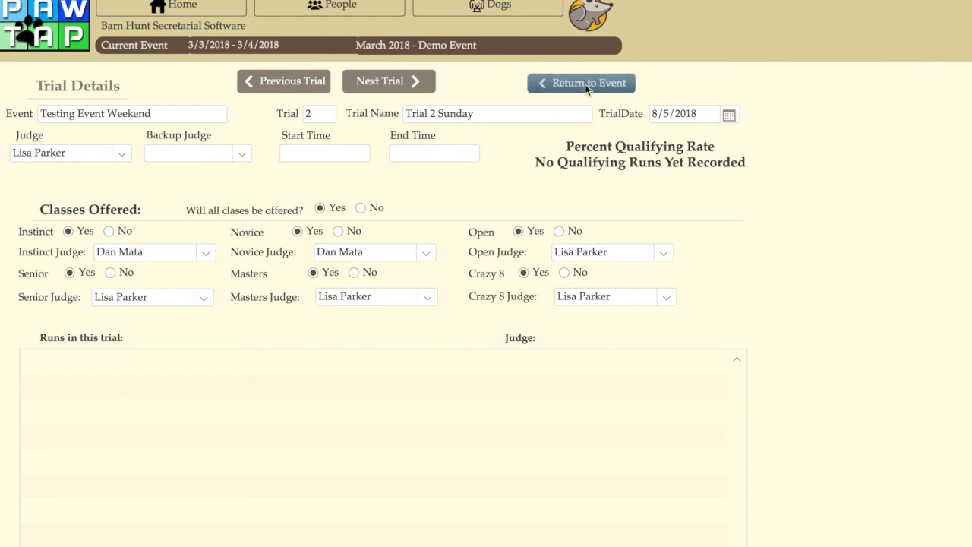
left_click(585, 83)
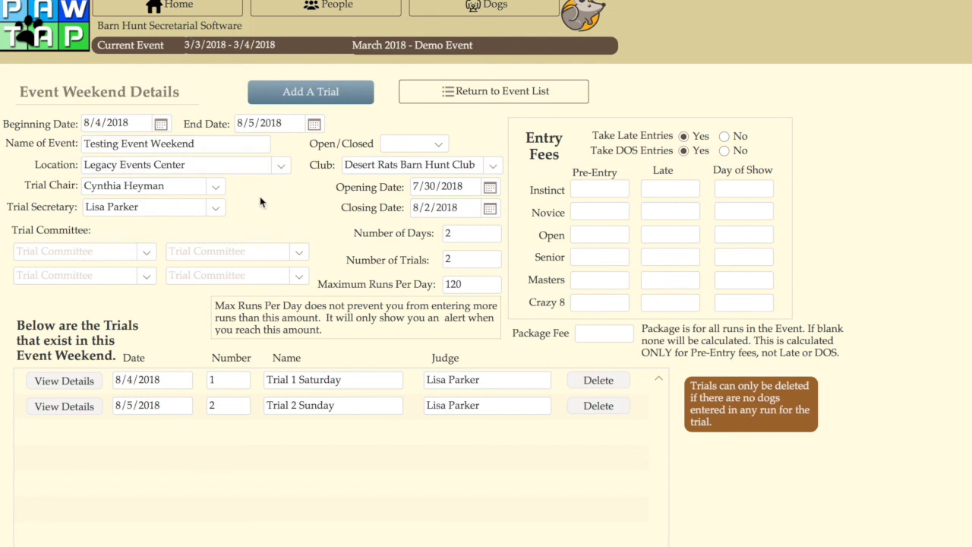
left_click(188, 8)
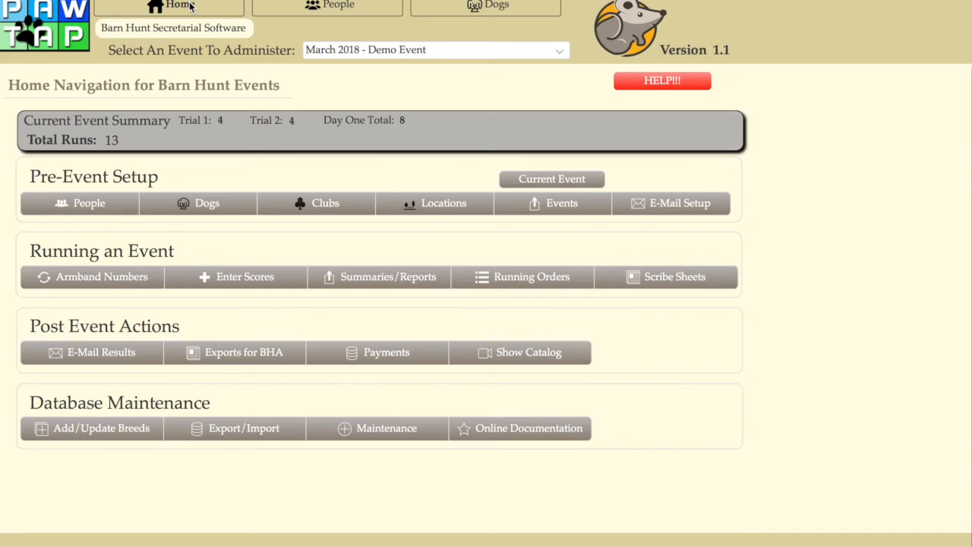